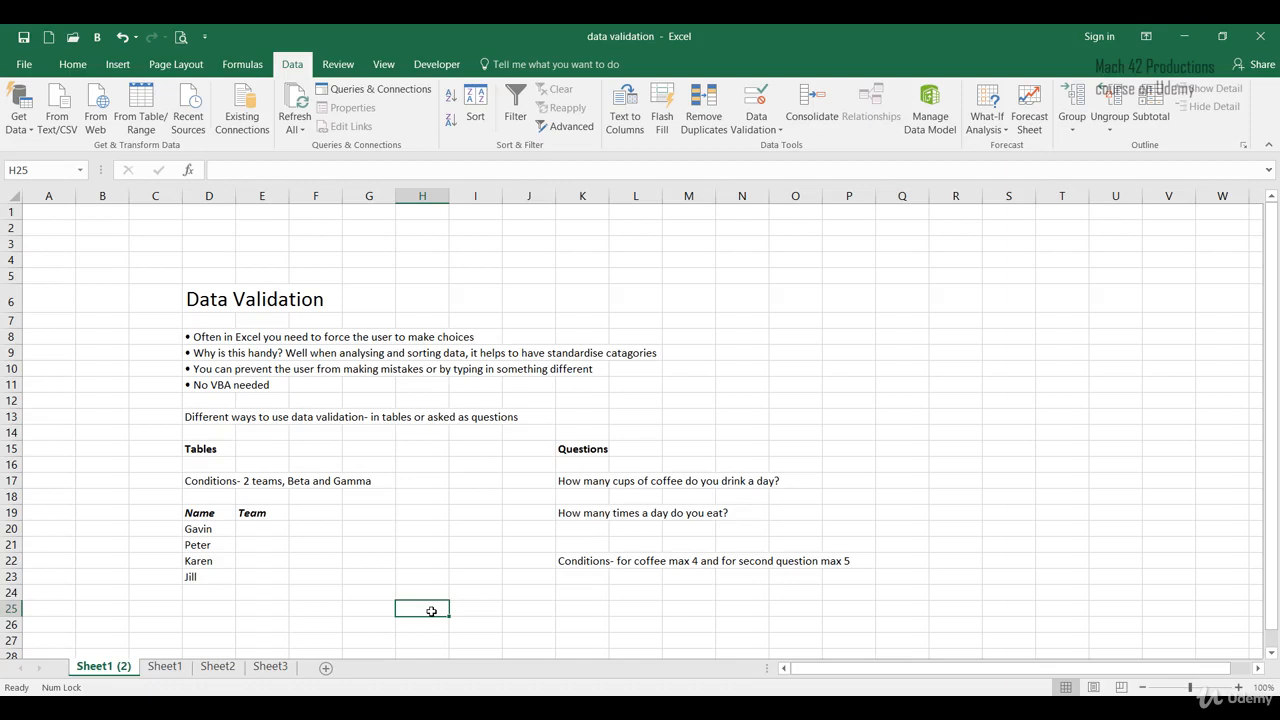
pyautogui.click(195, 447)
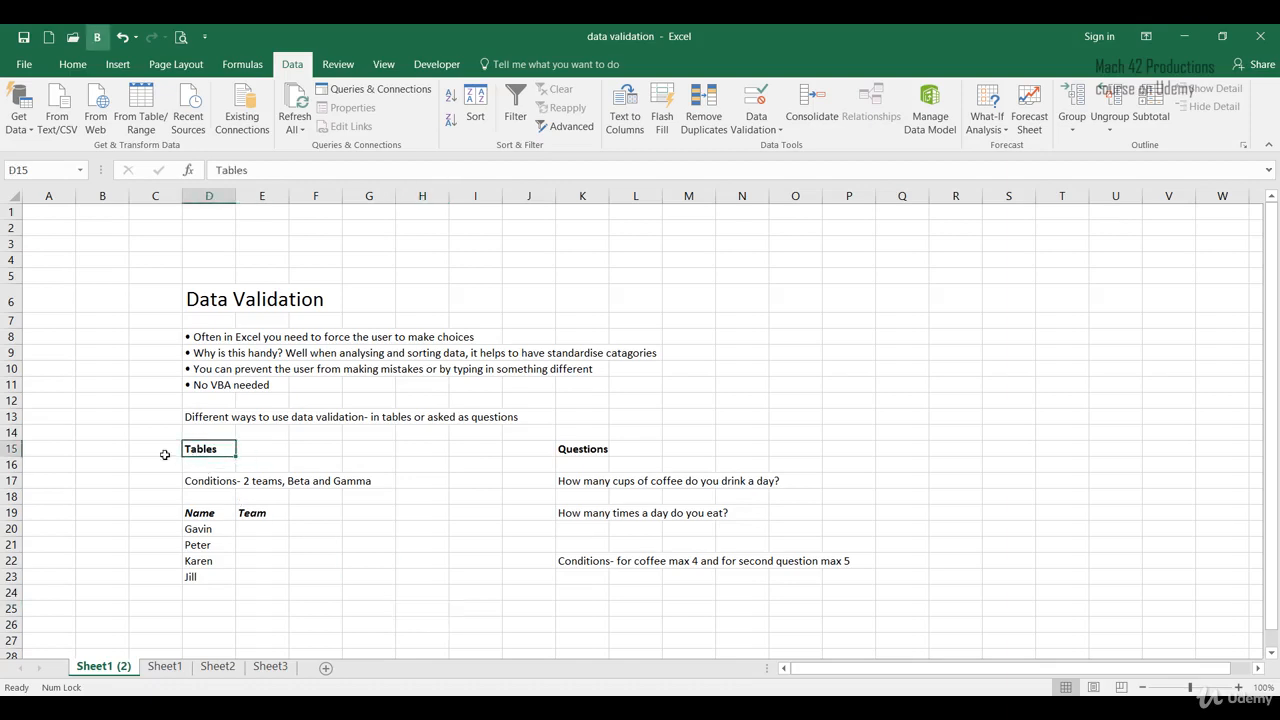
pyautogui.click(265, 576)
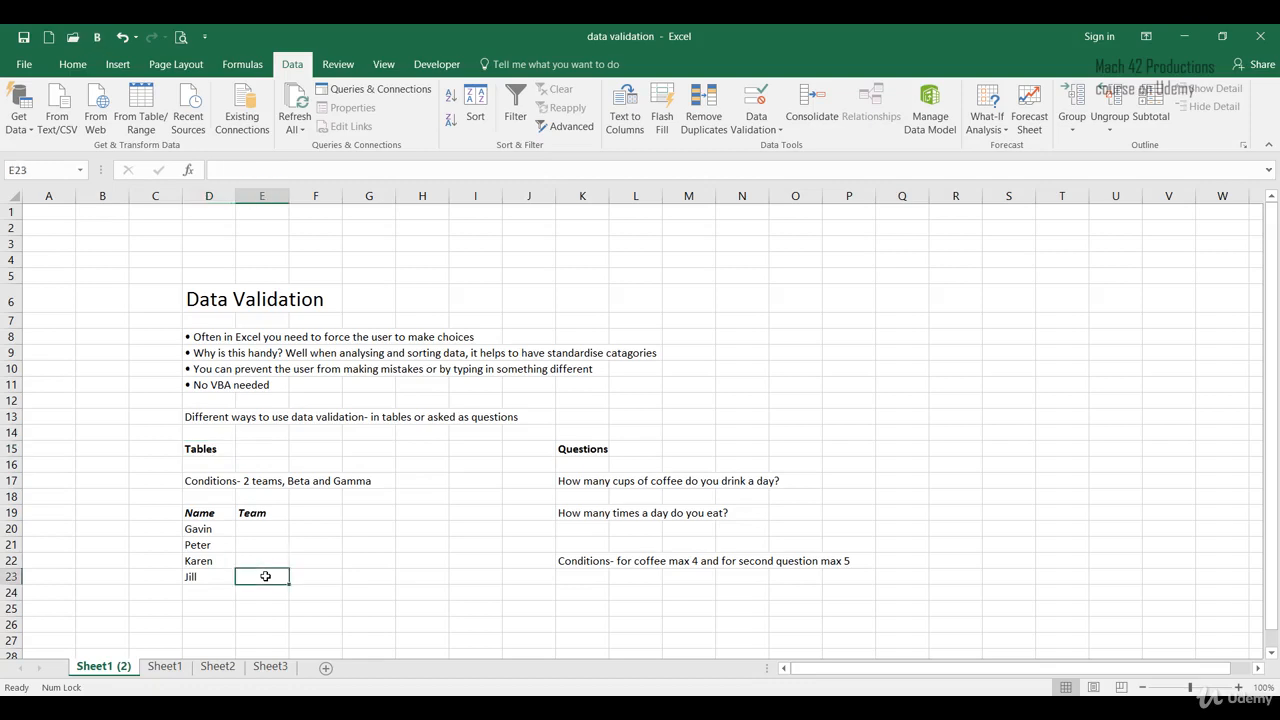
pyautogui.moveTo(217, 526); pyautogui.dragTo(212, 578)
pyautogui.click(359, 563)
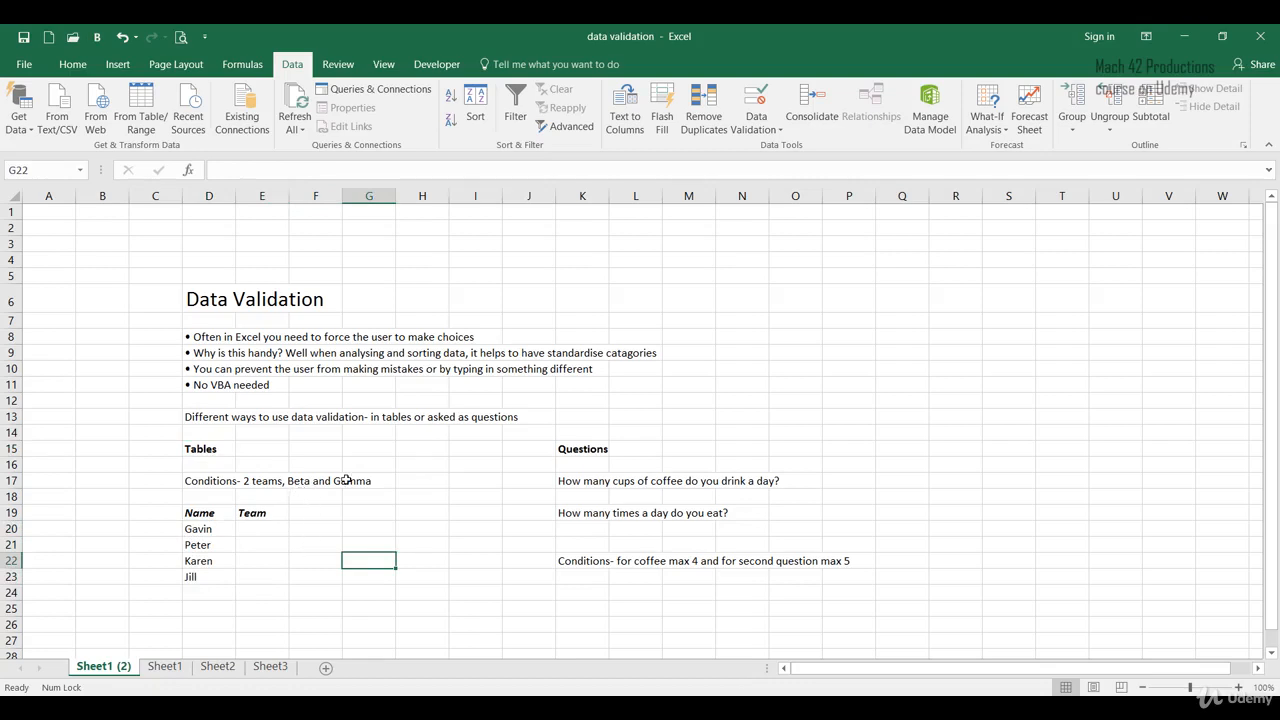
# - Enter Betta as the team for Gavin in cell E20
pyautogui.click(262, 528)
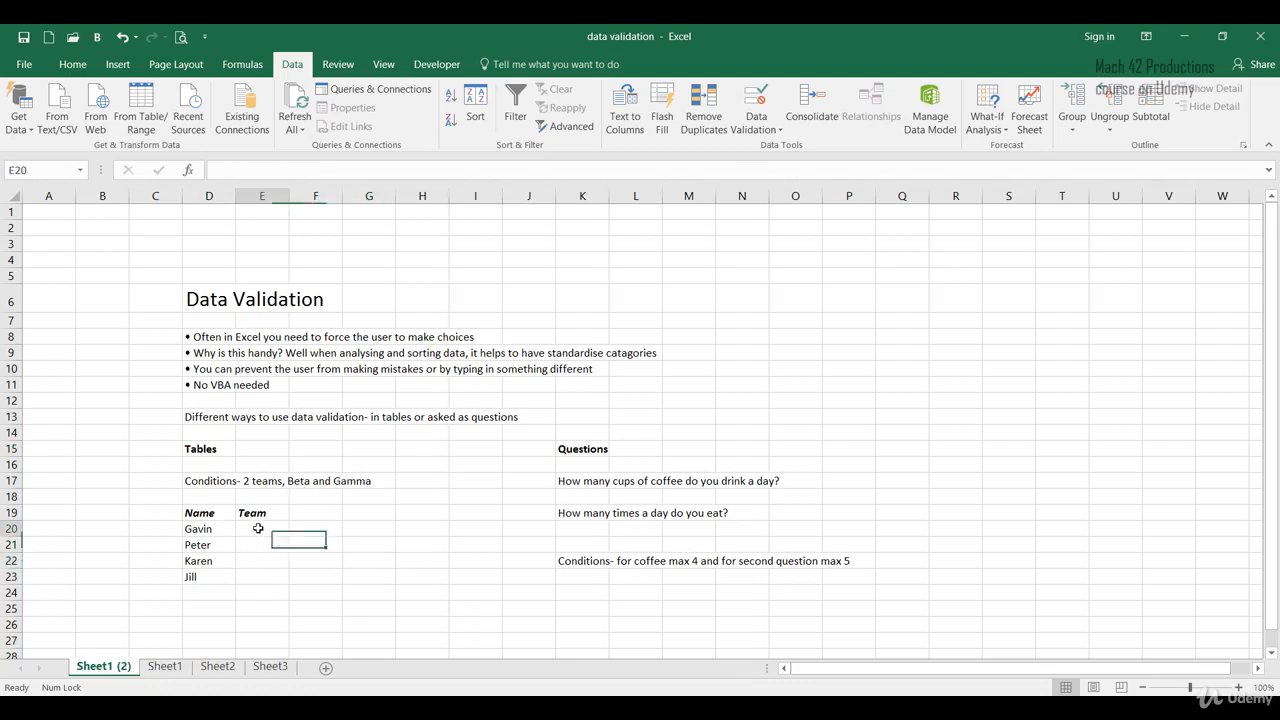
pyautogui.click(262, 592)
pyautogui.click(262, 528)
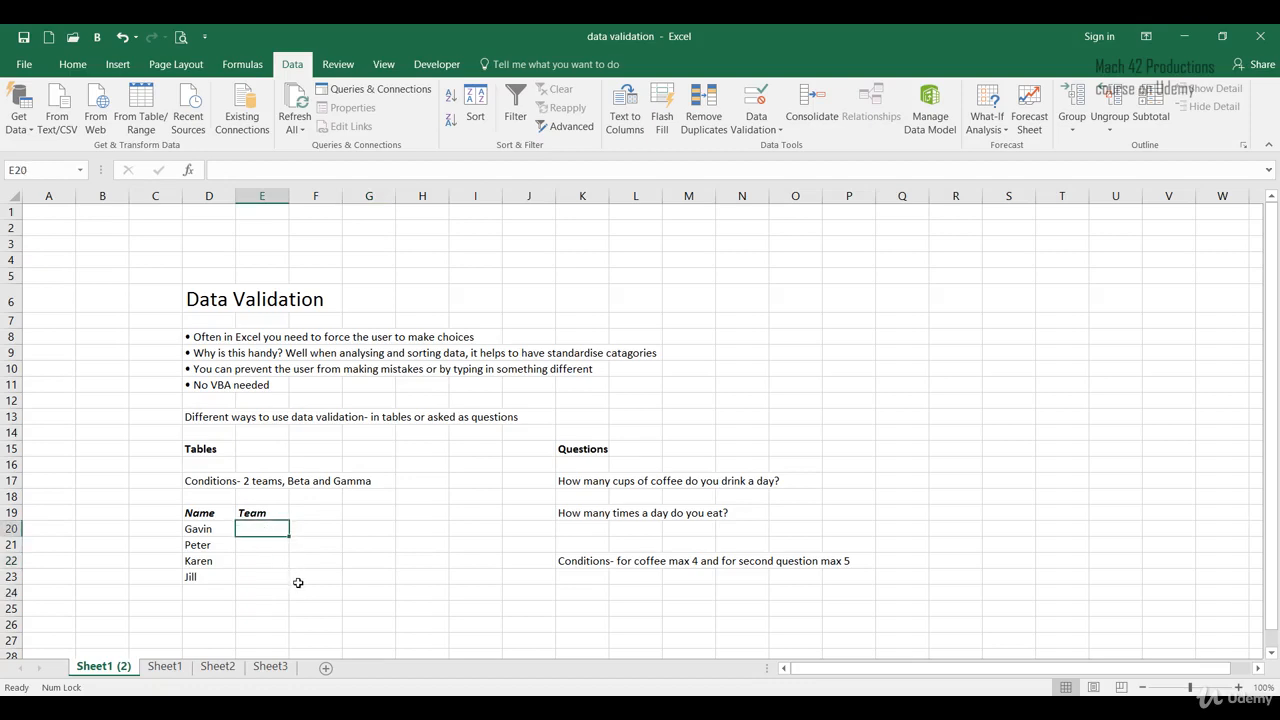
pyautogui.write('Betta')
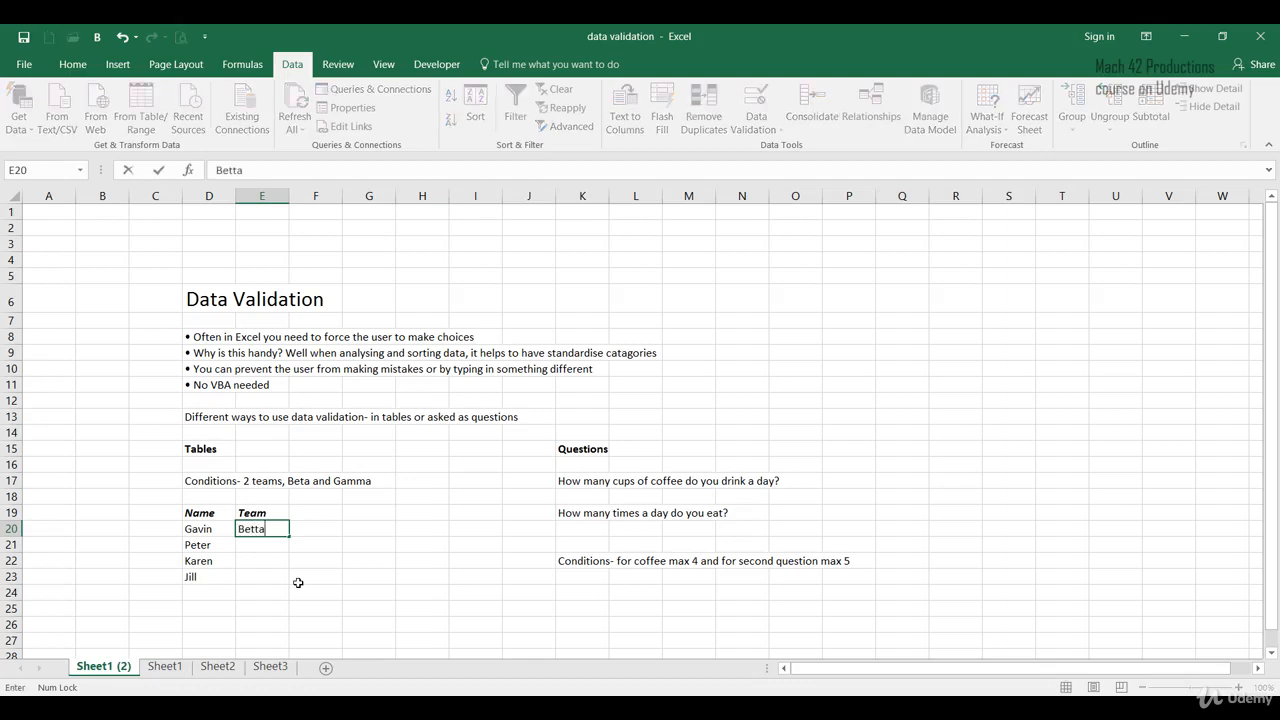
pyautogui.press('Return')
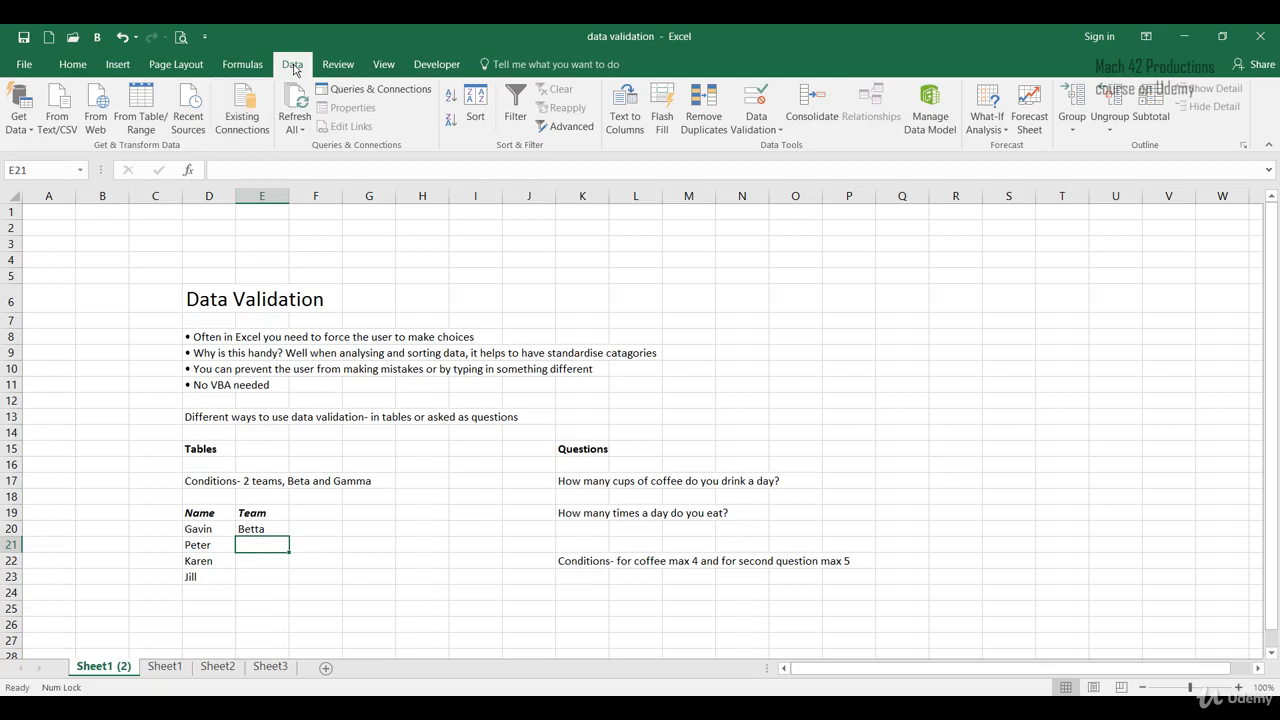
pyautogui.click(752, 138)
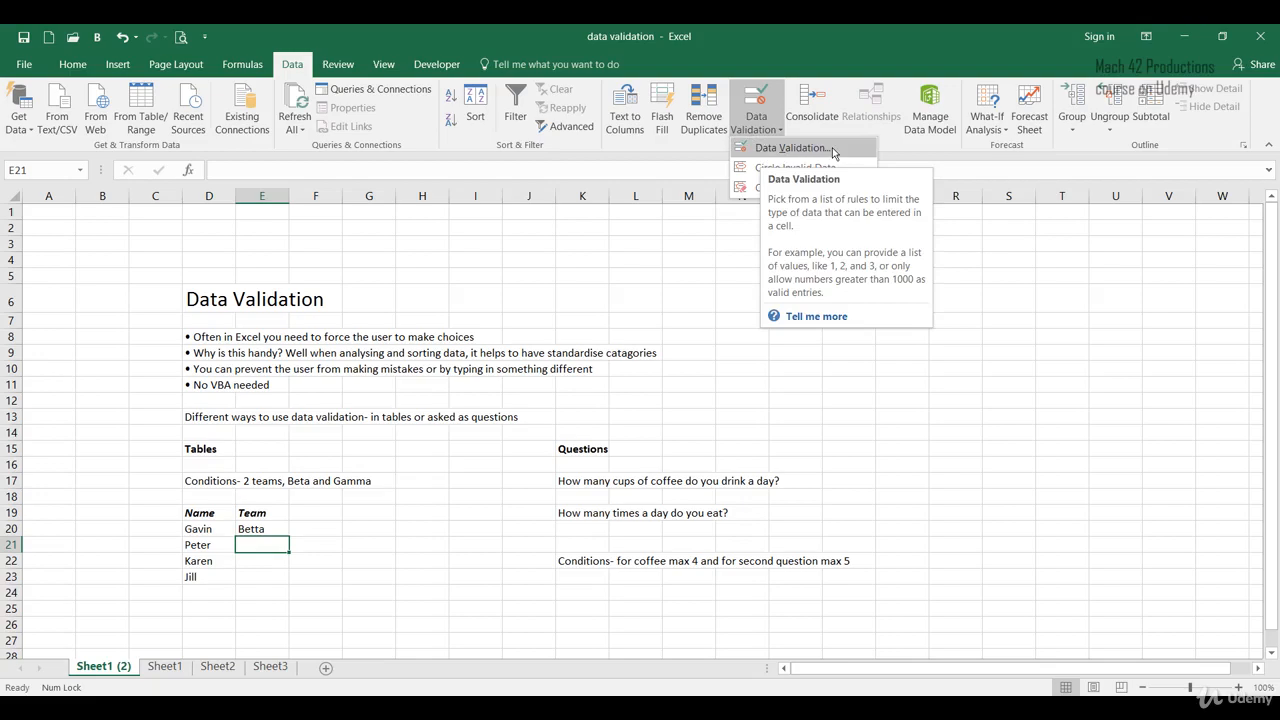
pyautogui.click(275, 607)
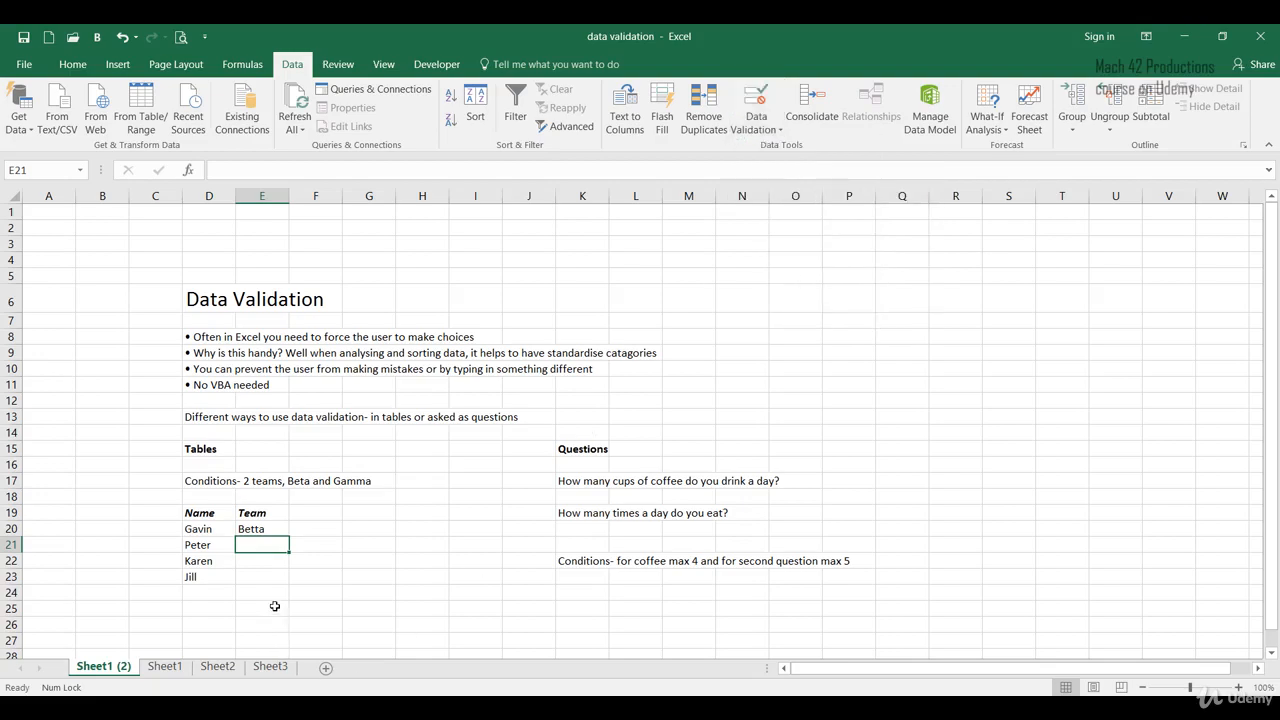
pyautogui.click(270, 564)
pyautogui.click(274, 599)
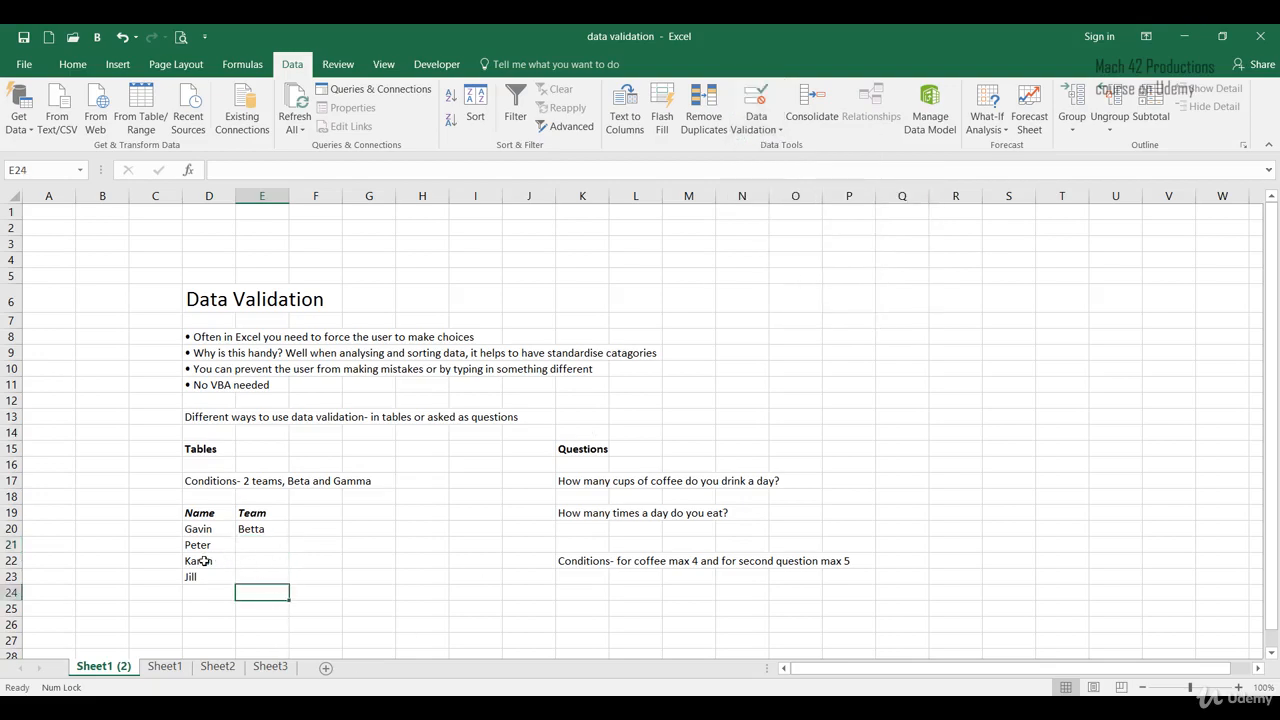
# - Open Data Validation for the Team cells E21 to E23 and turn off the input message on cell selection
pyautogui.moveTo(265, 545); pyautogui.dragTo(270, 579)
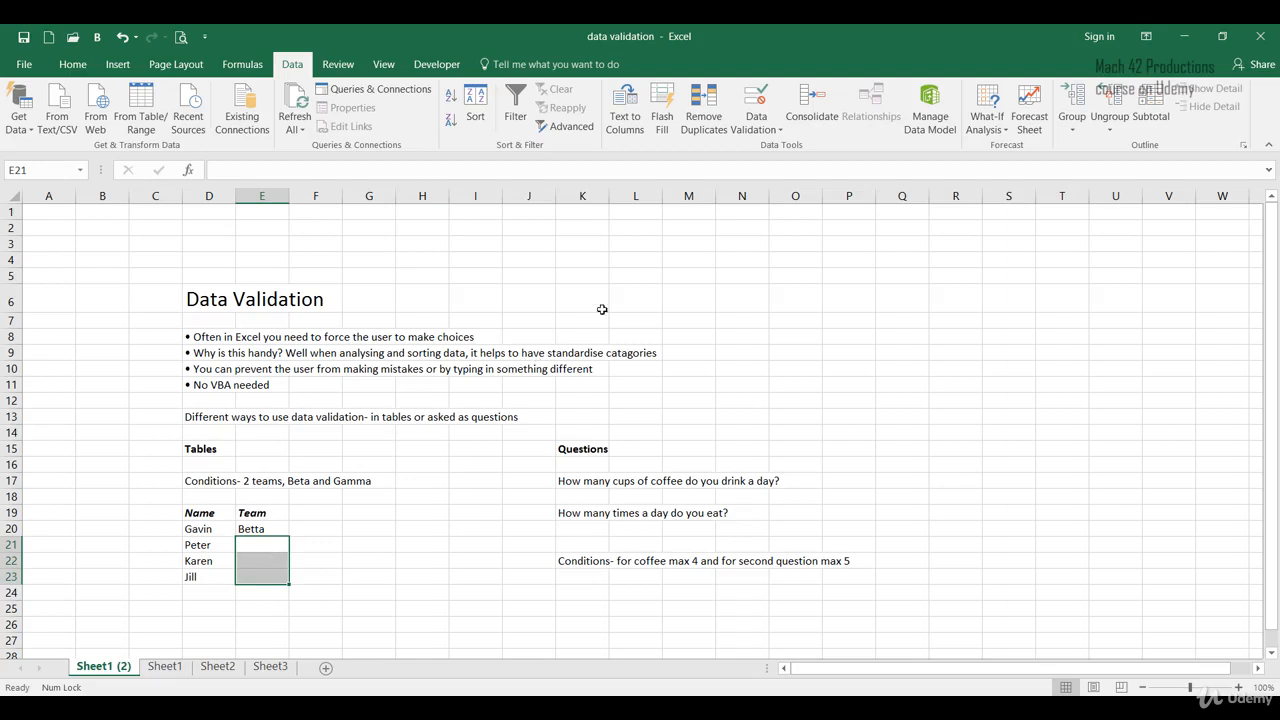
pyautogui.click(755, 130)
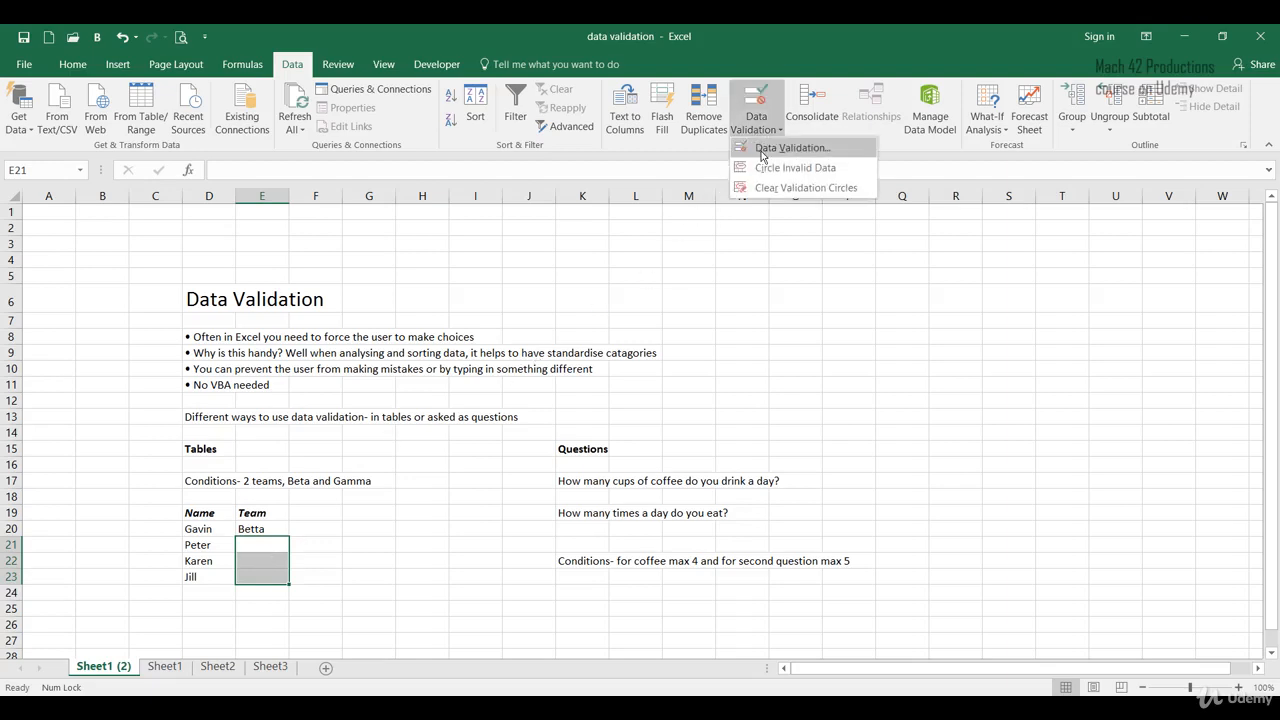
pyautogui.click(762, 150)
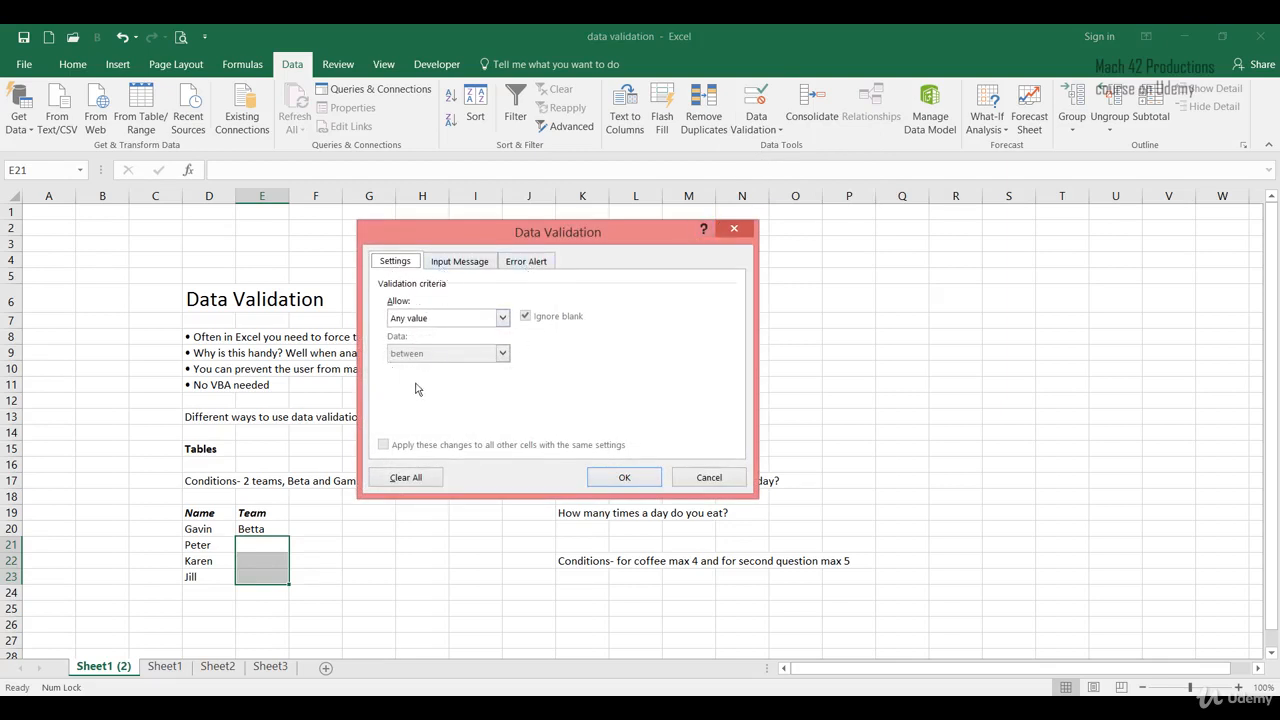
pyautogui.click(478, 262)
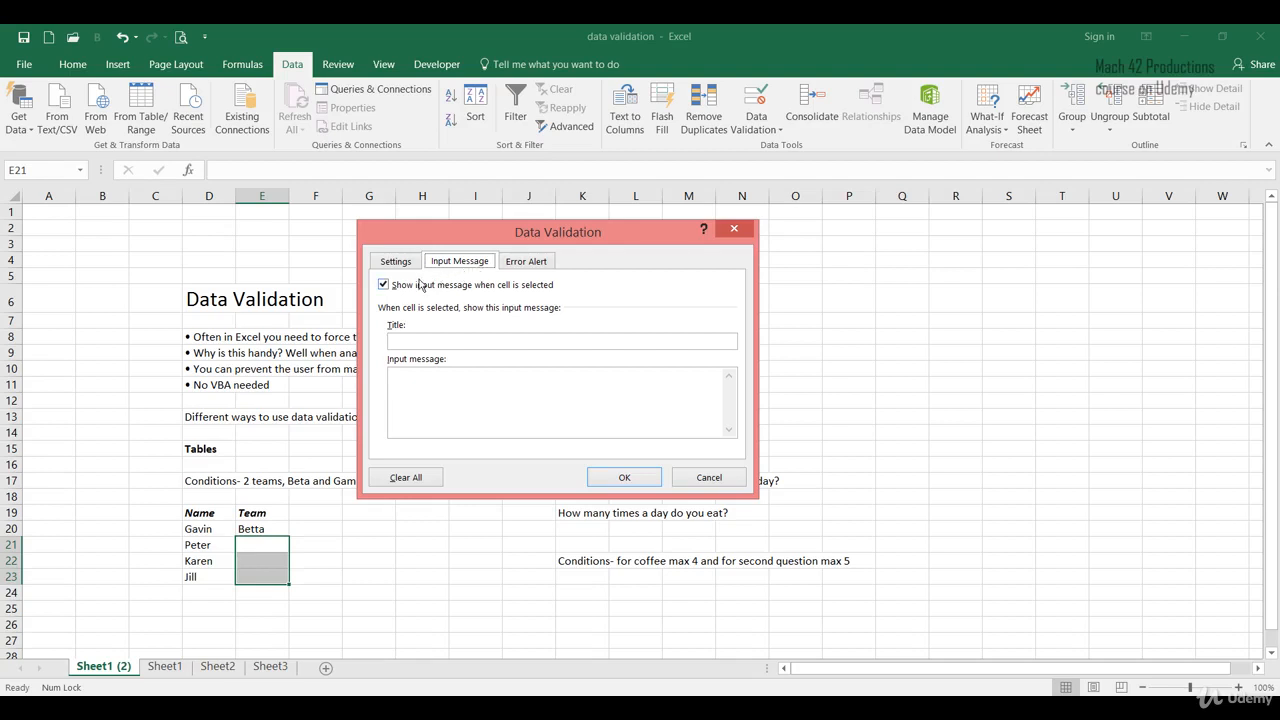
pyautogui.click(384, 285)
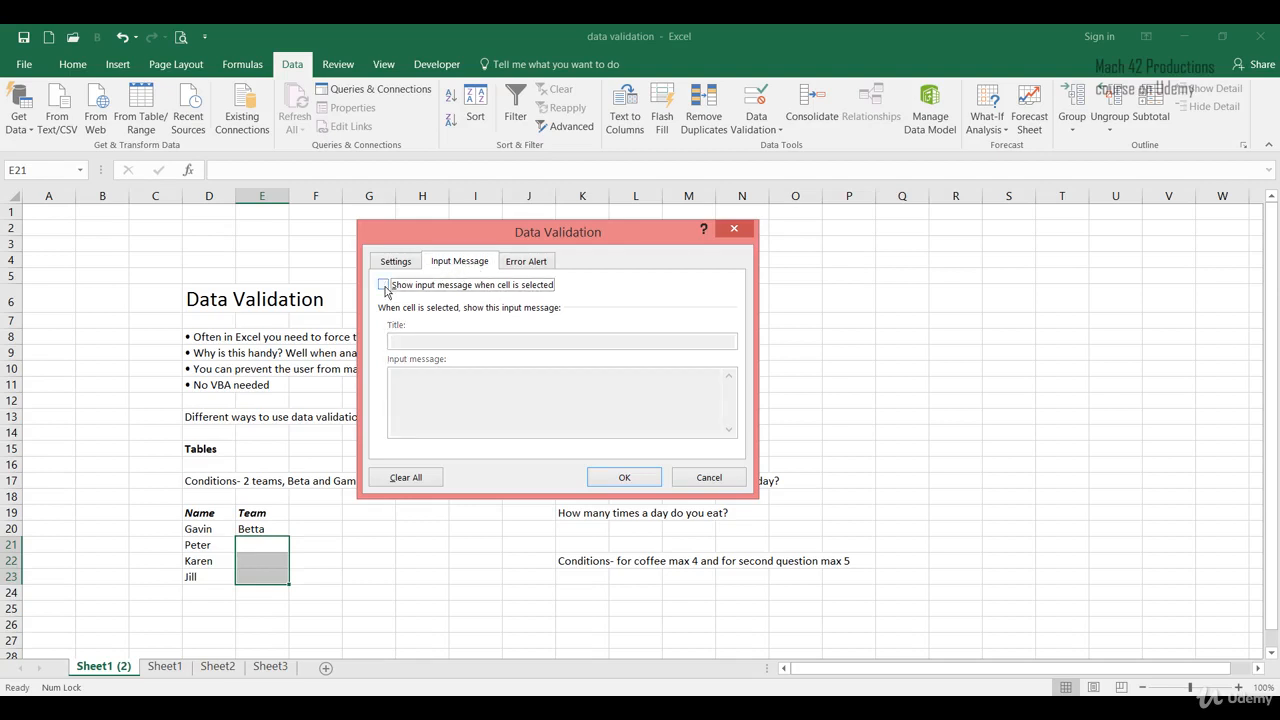
# - Preview the Error Alert styles Warning, Information and Stop for these cells
pyautogui.click(513, 264)
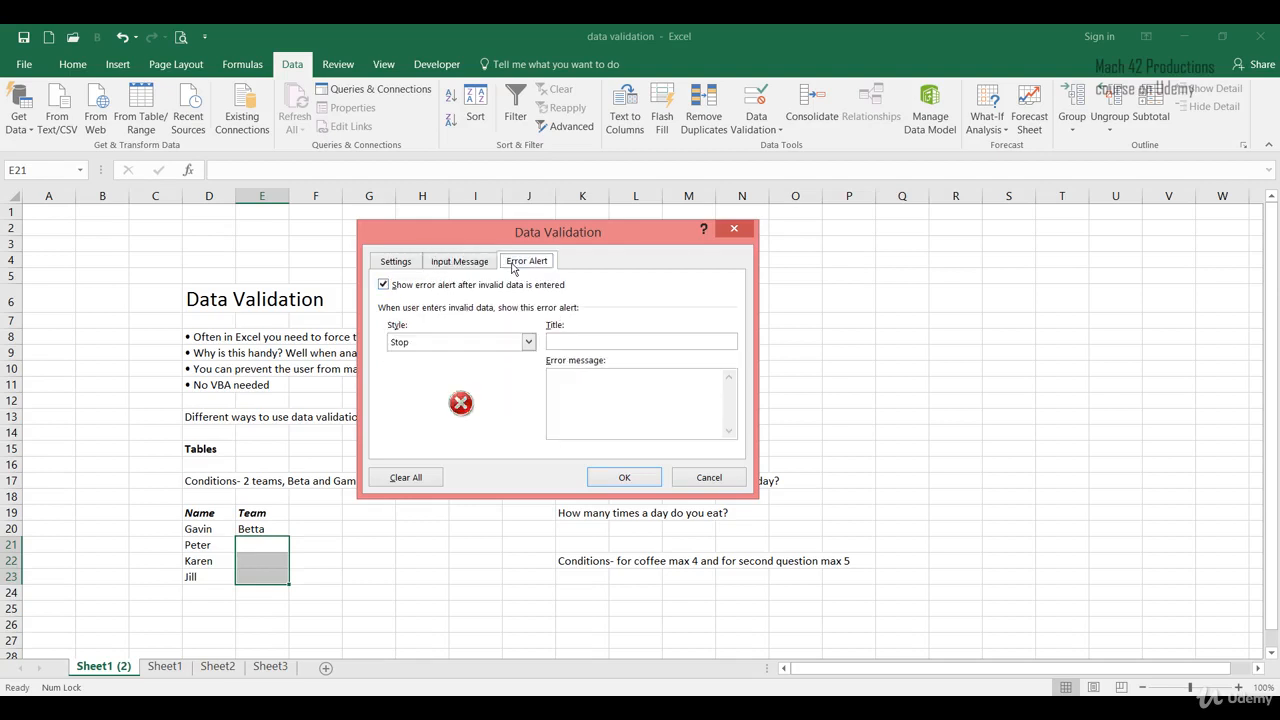
pyautogui.click(470, 346)
pyautogui.click(472, 365)
pyautogui.click(474, 345)
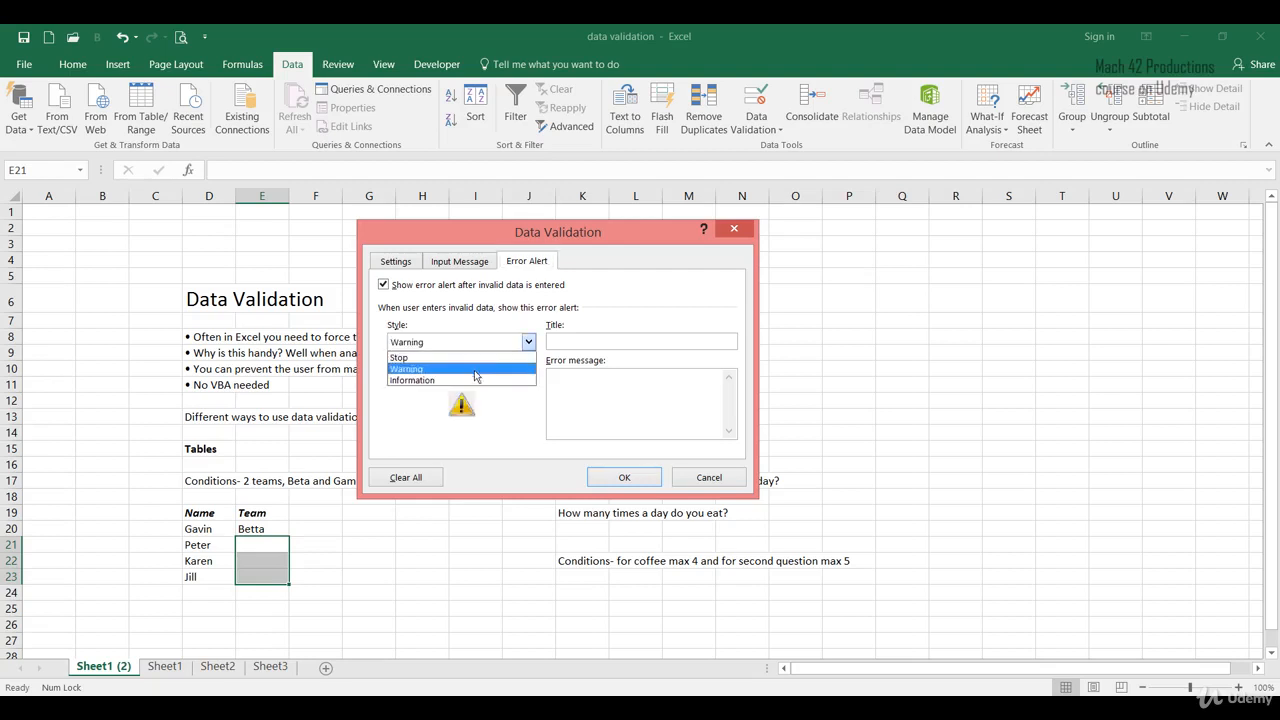
pyautogui.click(474, 380)
pyautogui.click(463, 343)
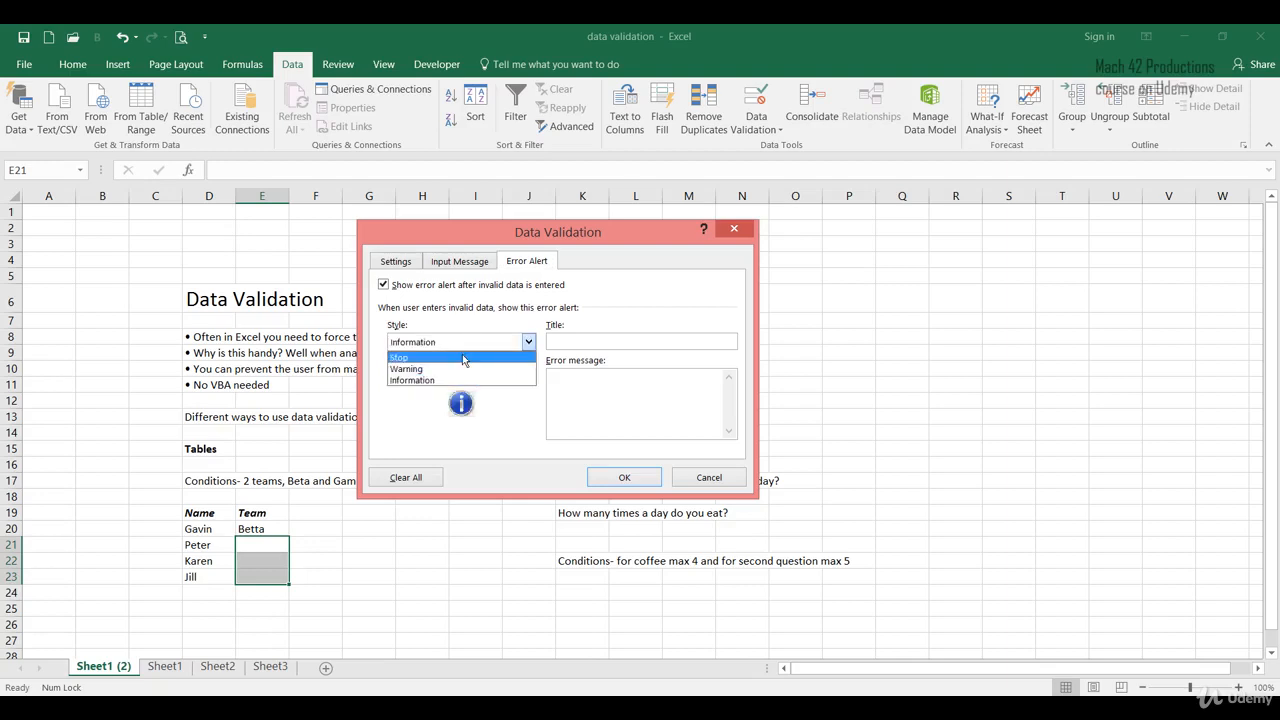
pyautogui.click(463, 357)
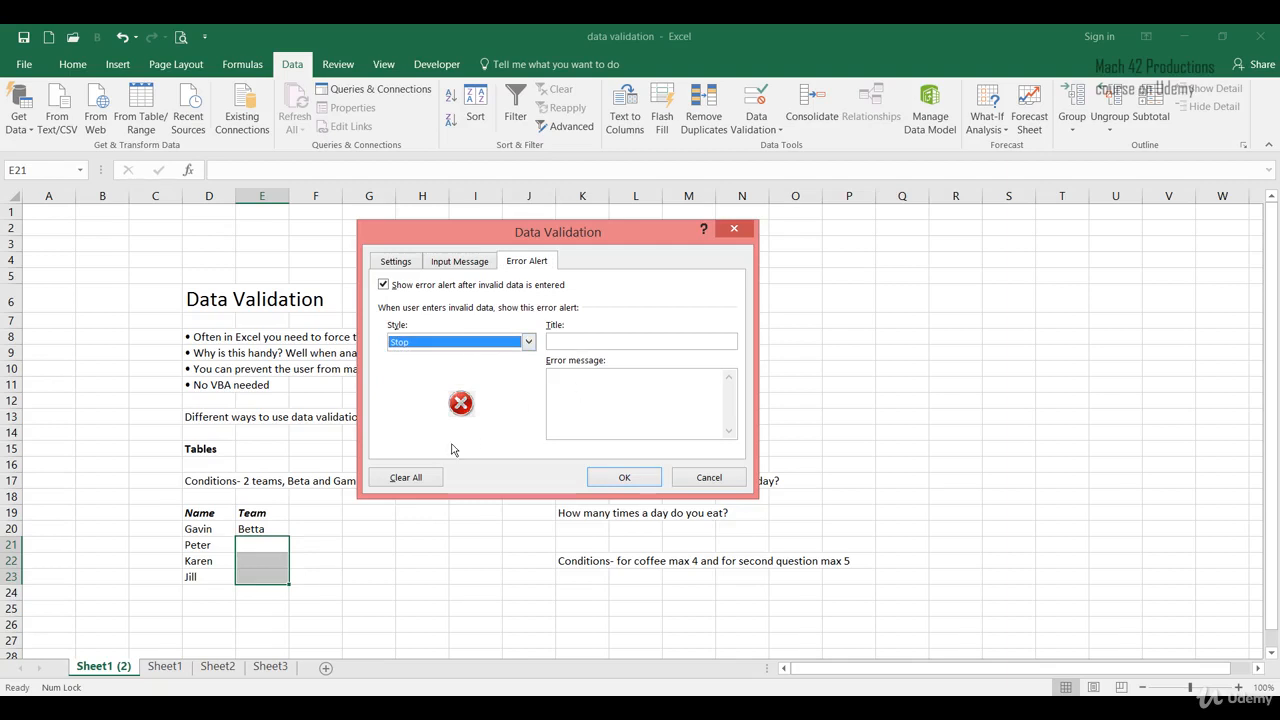
# - Allow a List validation with source range $D$26:$E$26 and apply it
pyautogui.click(404, 268)
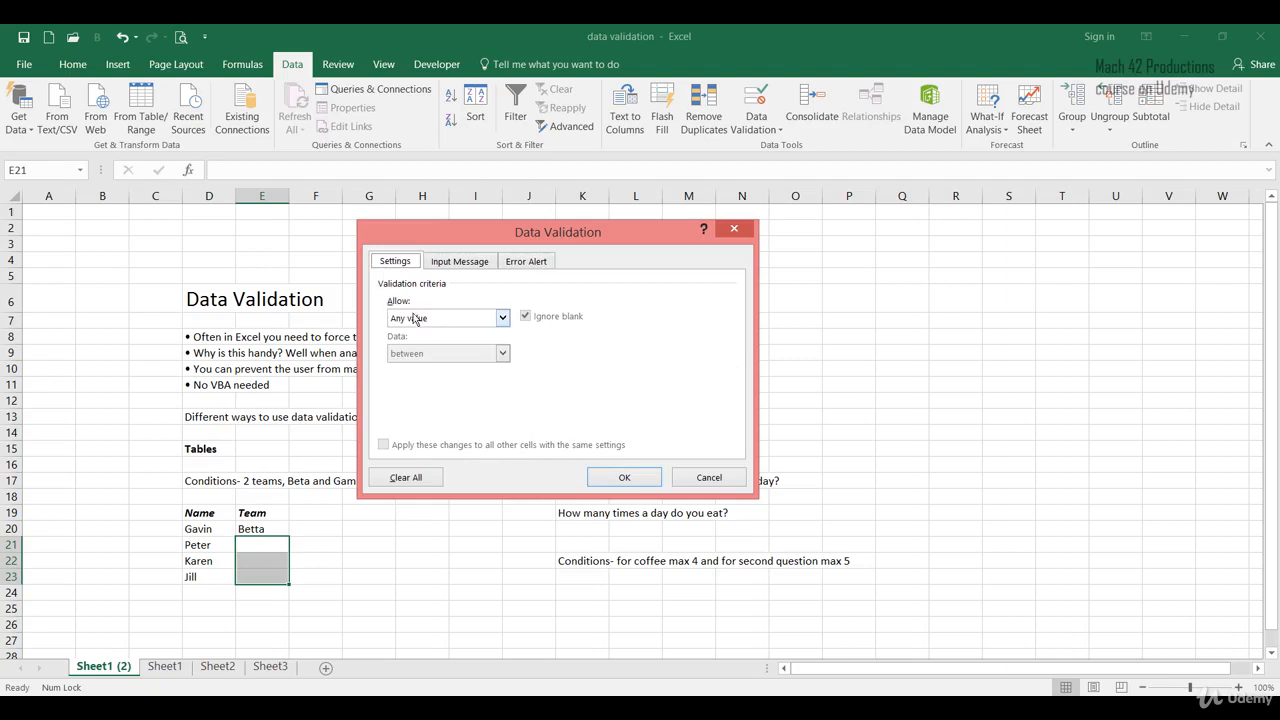
pyautogui.click(503, 318)
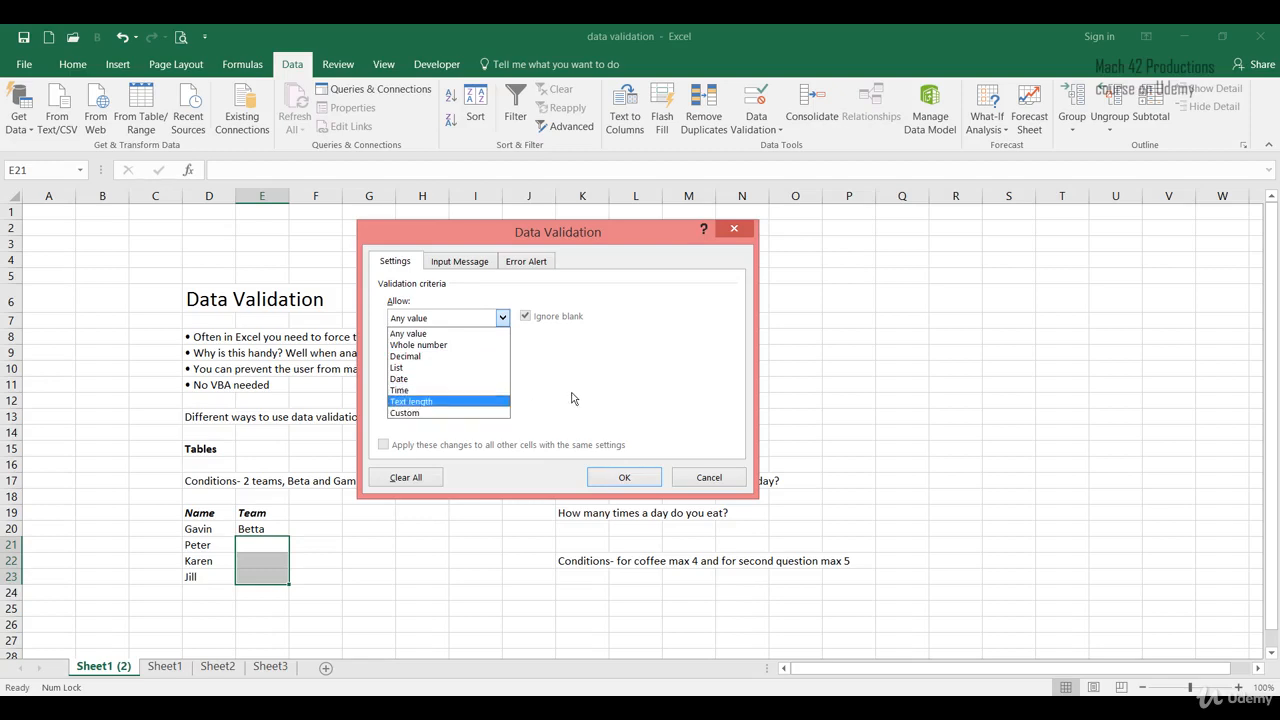
pyautogui.click(397, 368)
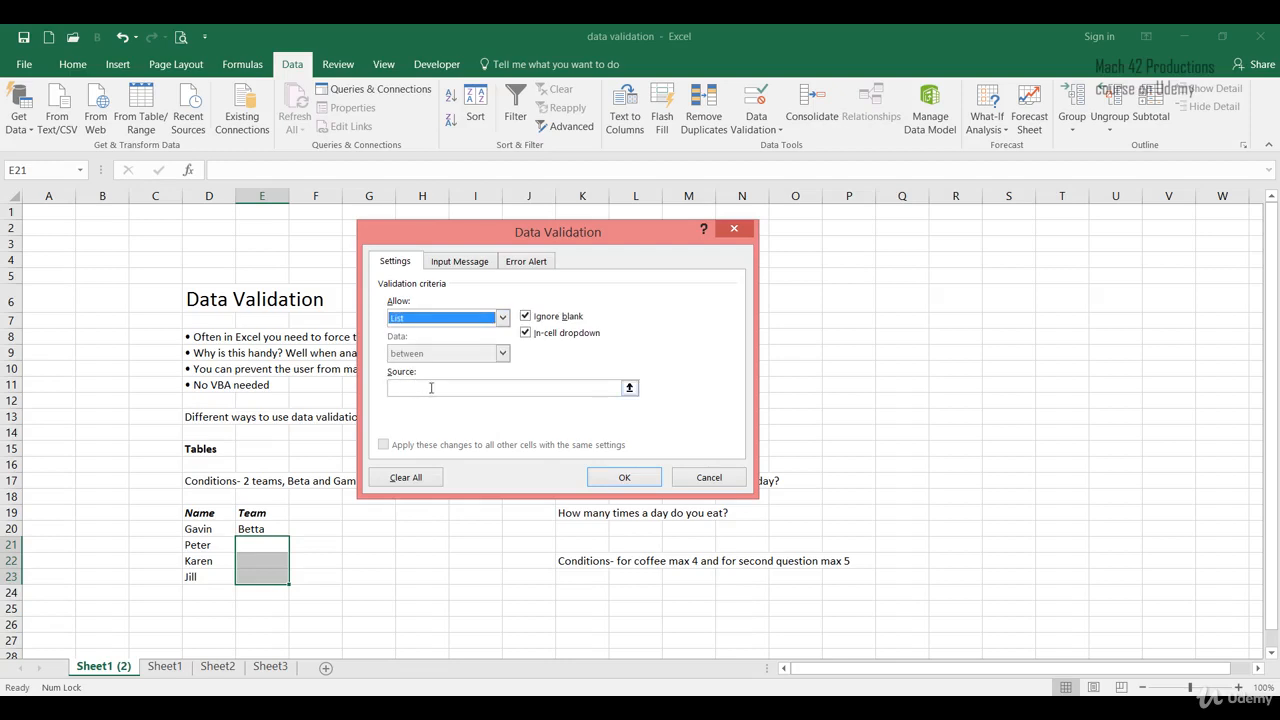
pyautogui.click(395, 387)
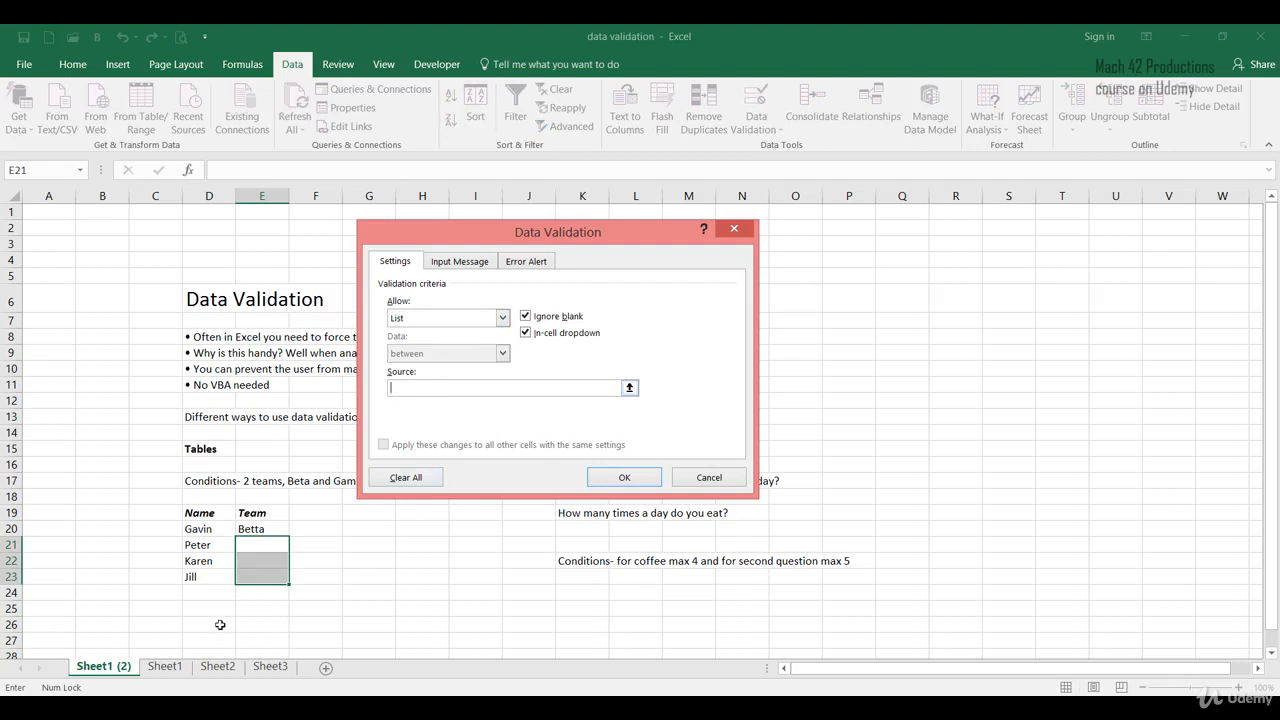
pyautogui.moveTo(220, 624); pyautogui.dragTo(278, 625)
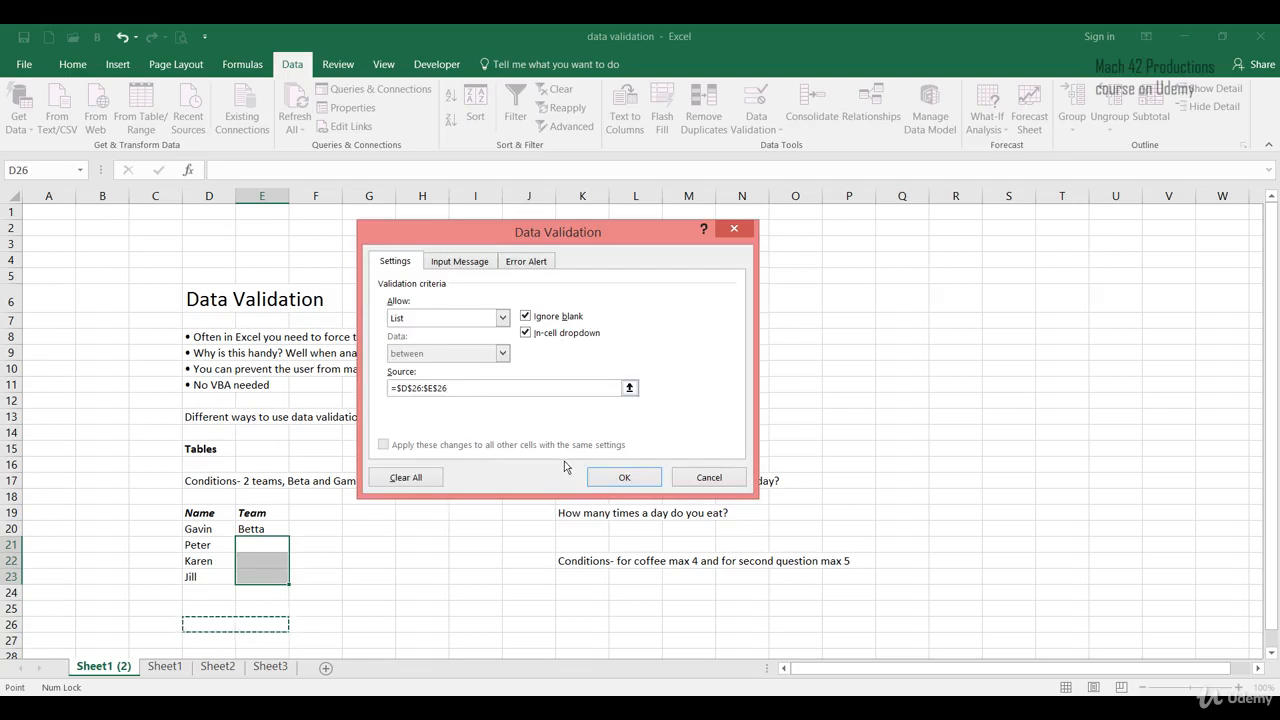
pyautogui.click(623, 482)
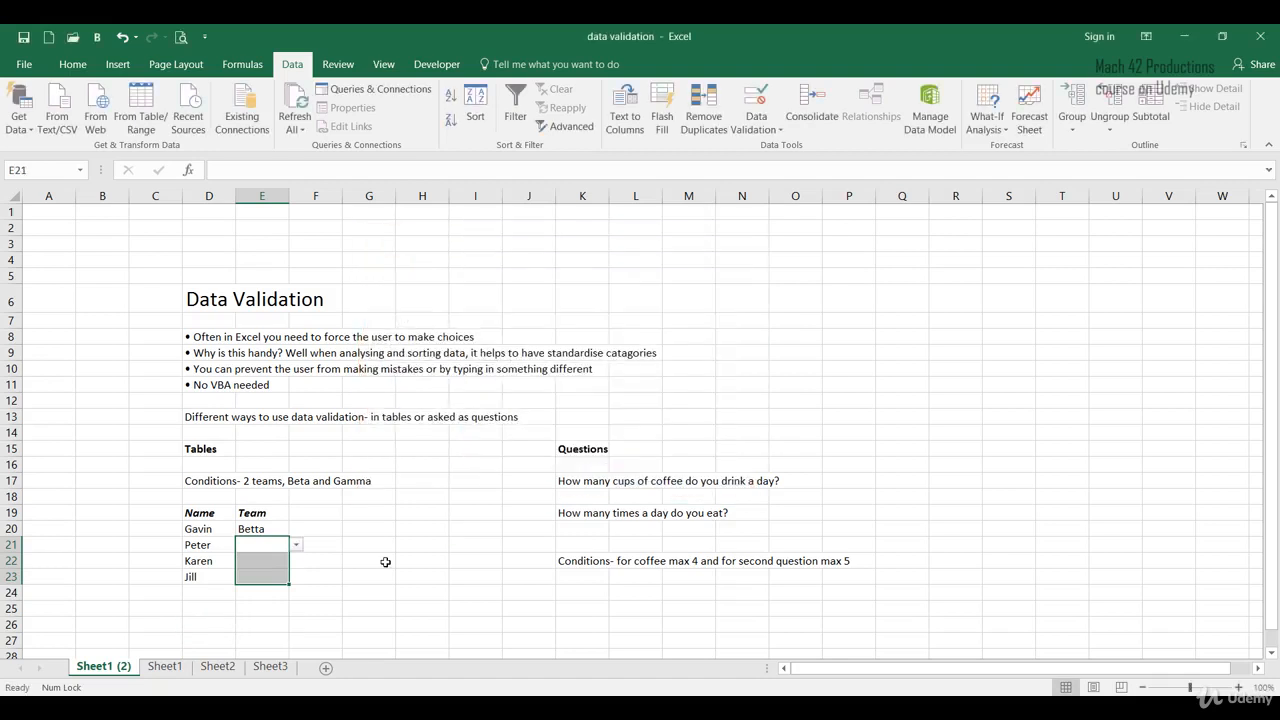
# - Enter Beta and Gamma in cells D26 and E26 as the list values
pyautogui.click(219, 622)
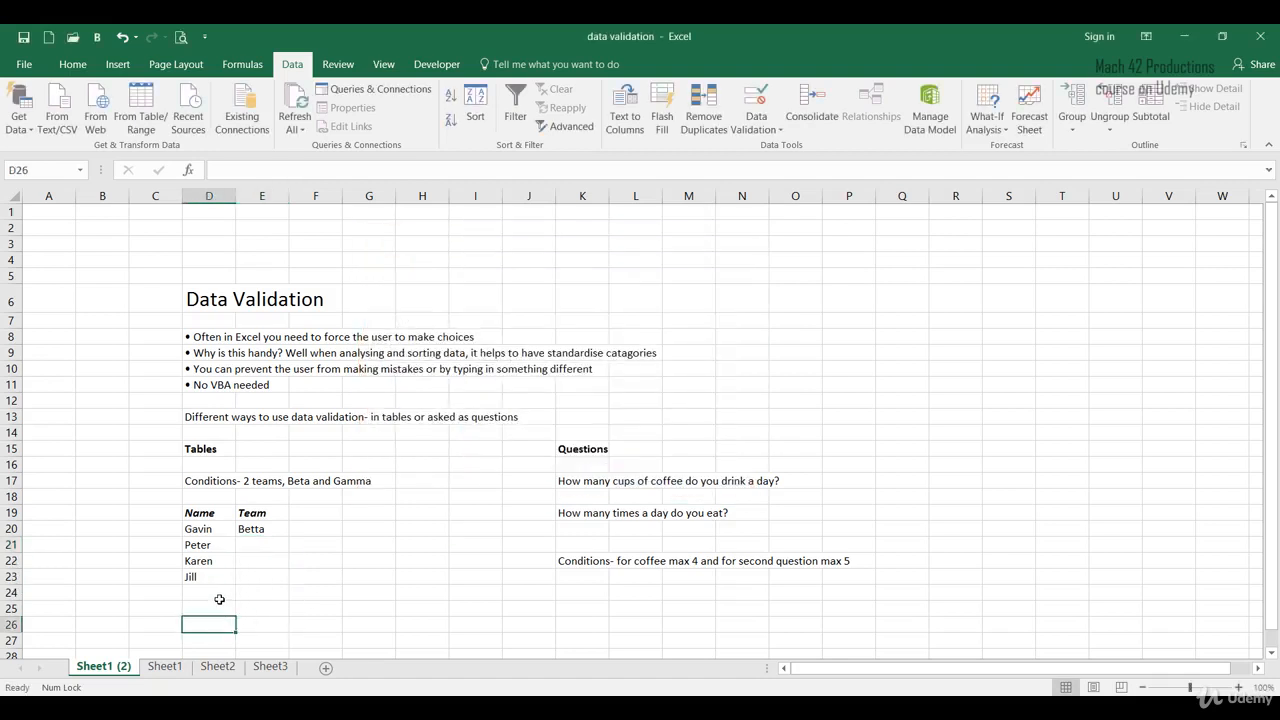
pyautogui.write('Beta')
pyautogui.press('Tab')
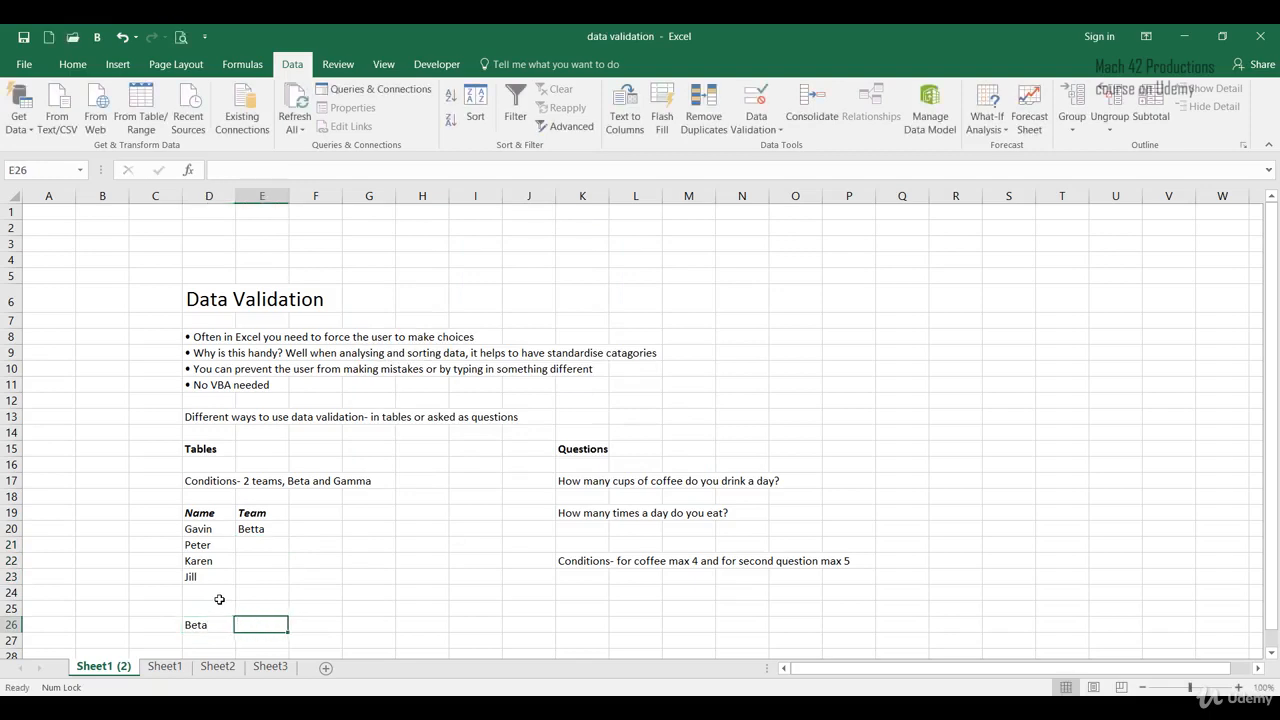
pyautogui.write('Gamma')
pyautogui.press('Tab')
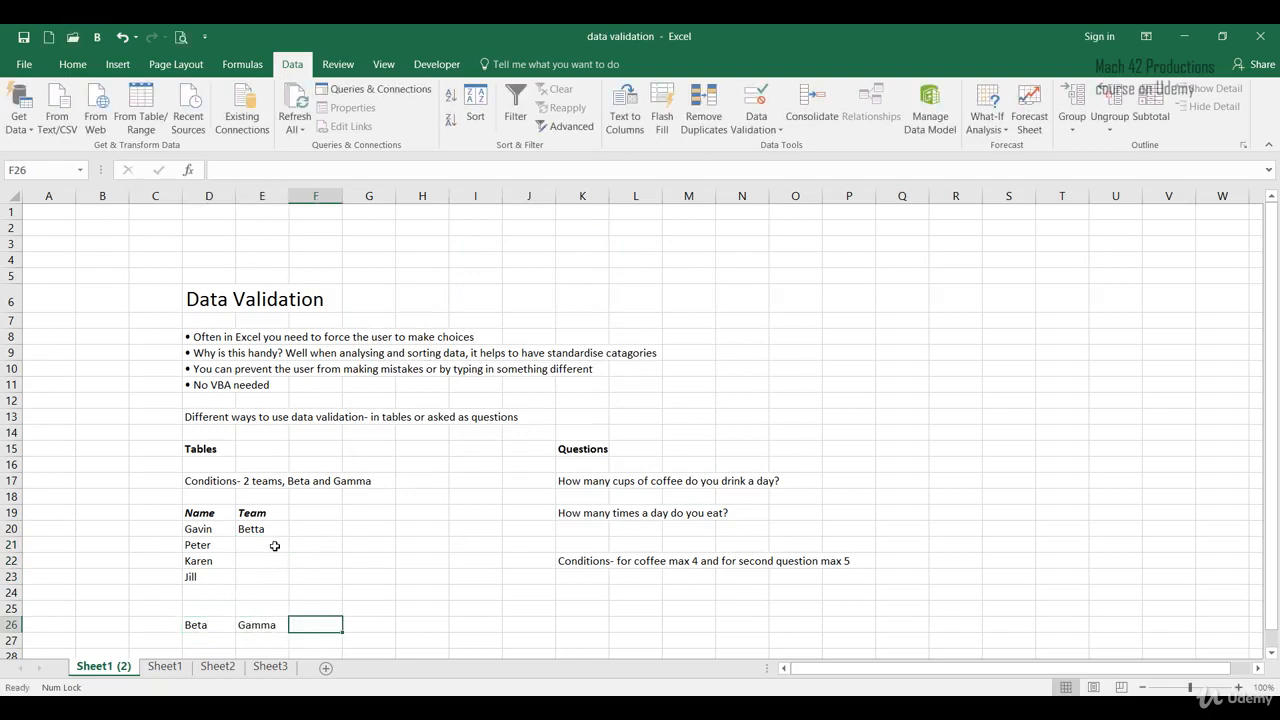
# - Reopen Data Validation for E21 to E23 and enable applying changes to all other cells with the same settings
pyautogui.moveTo(273, 546); pyautogui.dragTo(273, 578)
pyautogui.click(770, 130)
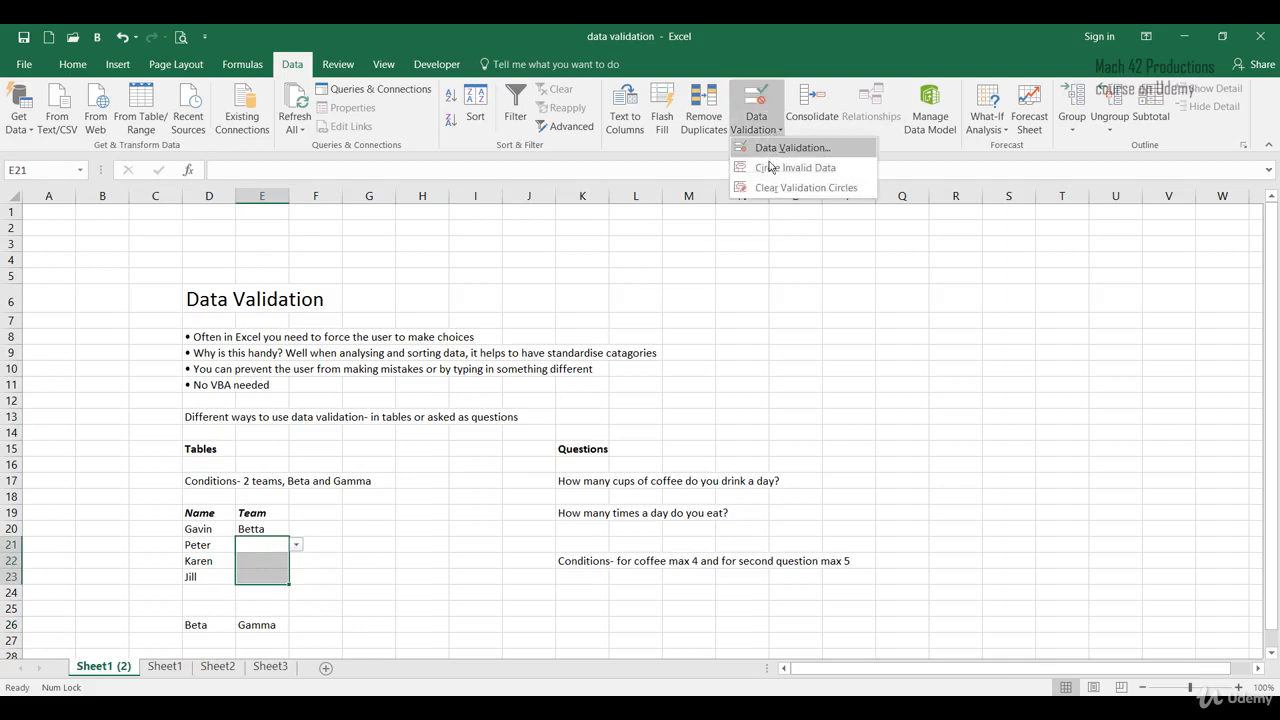
pyautogui.click(768, 150)
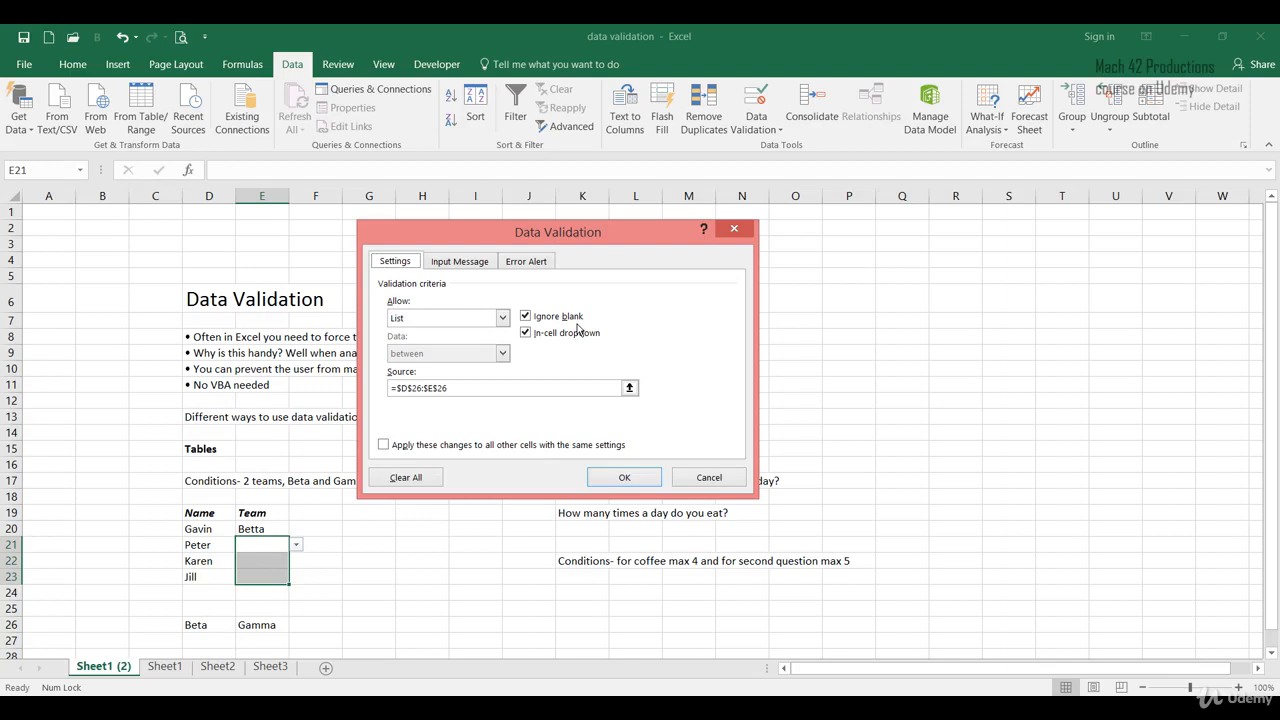
pyautogui.click(384, 448)
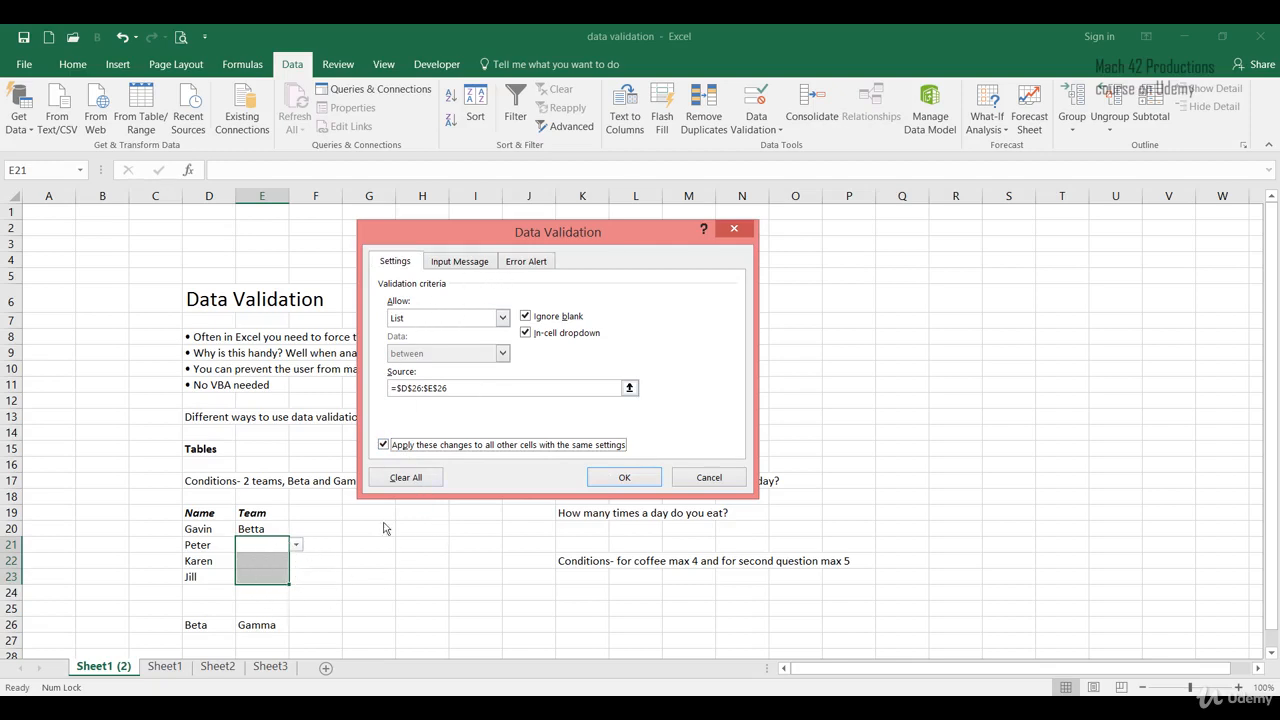
pyautogui.click(524, 264)
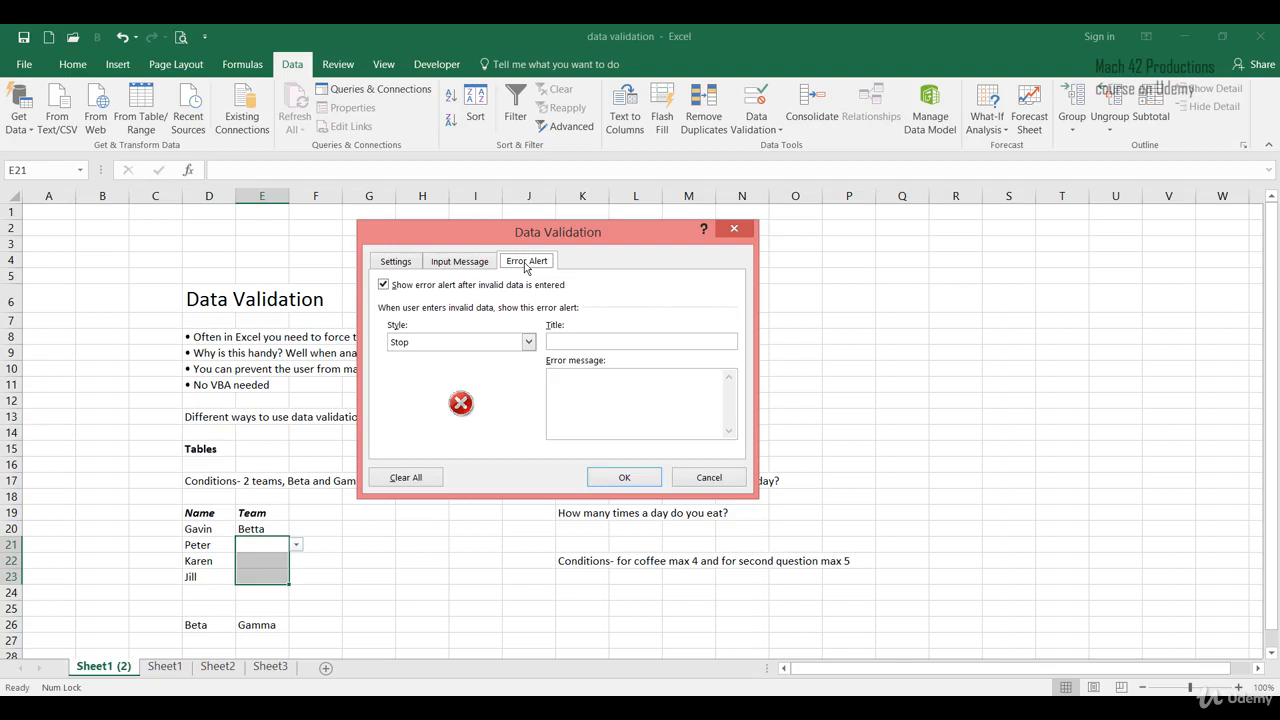
# - Cycle through the Warning, Information and Stop error alert styles once more, settling on Stop
pyautogui.click(487, 346)
pyautogui.click(488, 370)
pyautogui.click(480, 350)
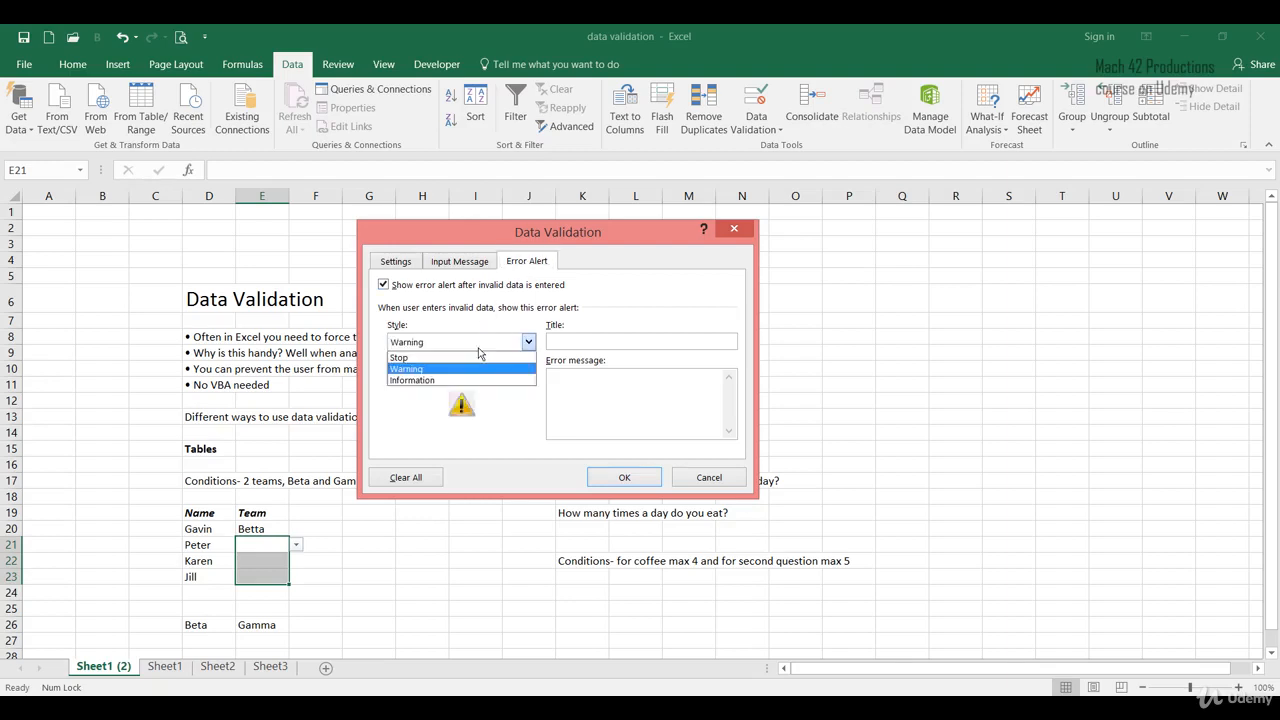
pyautogui.click(480, 379)
pyautogui.click(480, 350)
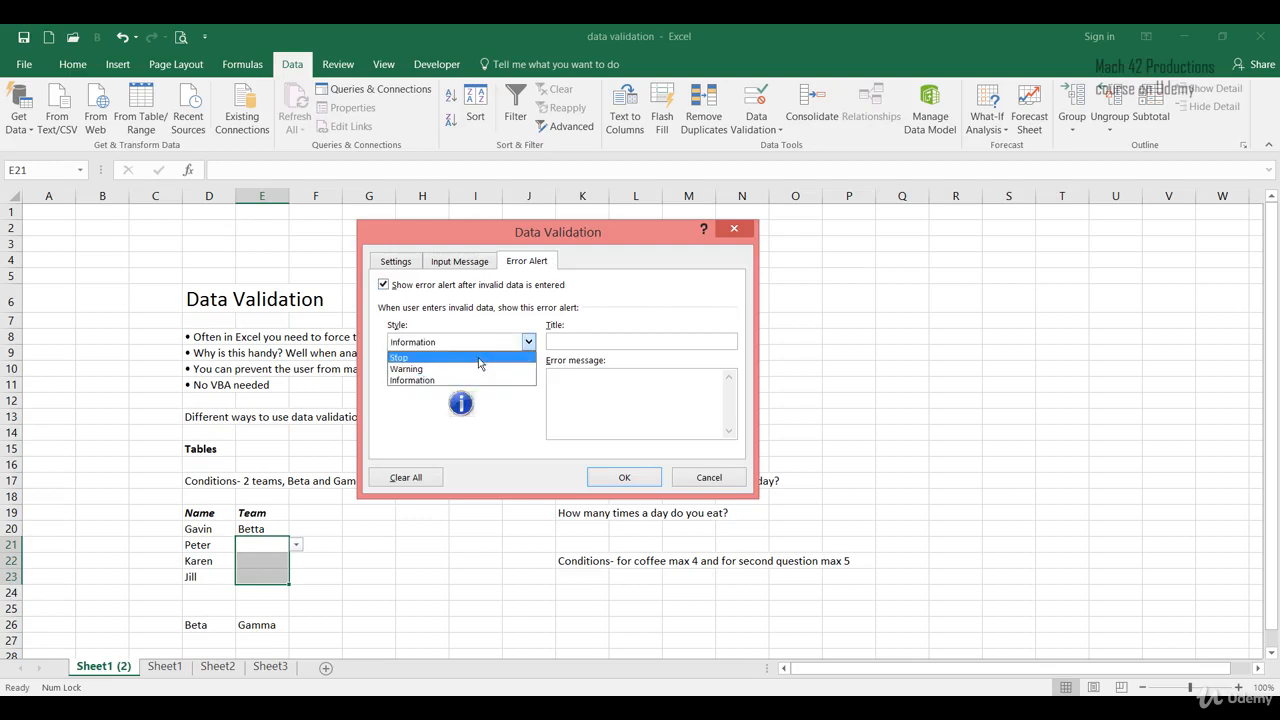
pyautogui.click(480, 358)
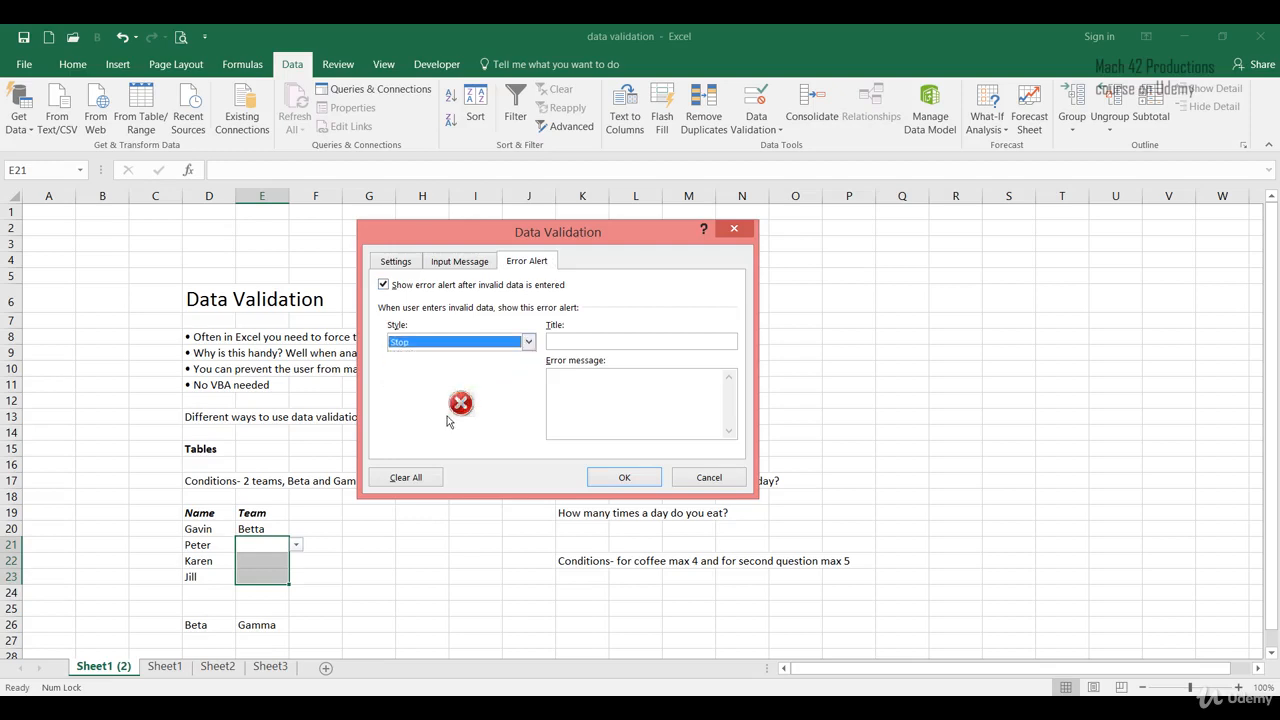
pyautogui.click(475, 342)
pyautogui.click(487, 370)
pyautogui.click(516, 350)
pyautogui.click(507, 376)
pyautogui.click(500, 347)
pyautogui.click(498, 356)
pyautogui.click(500, 347)
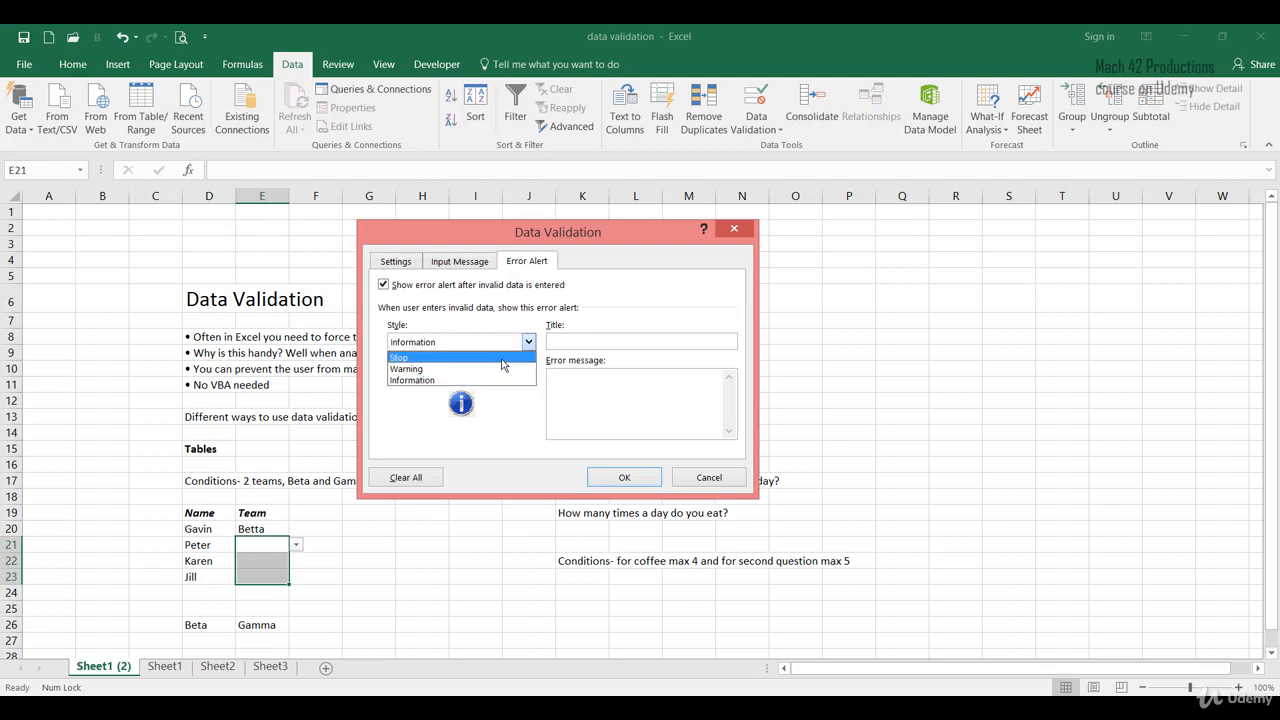
pyautogui.click(501, 355)
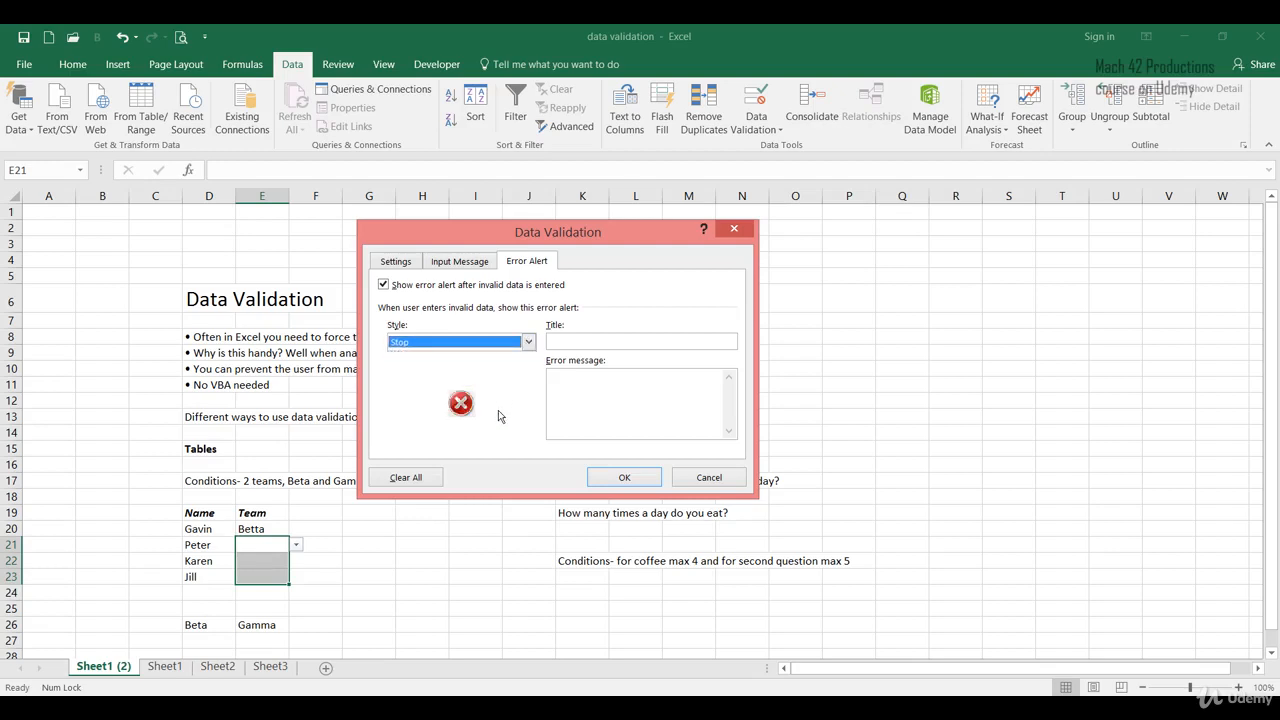
# - Enter the error alert title "Error- Please select a team"
pyautogui.click(582, 342)
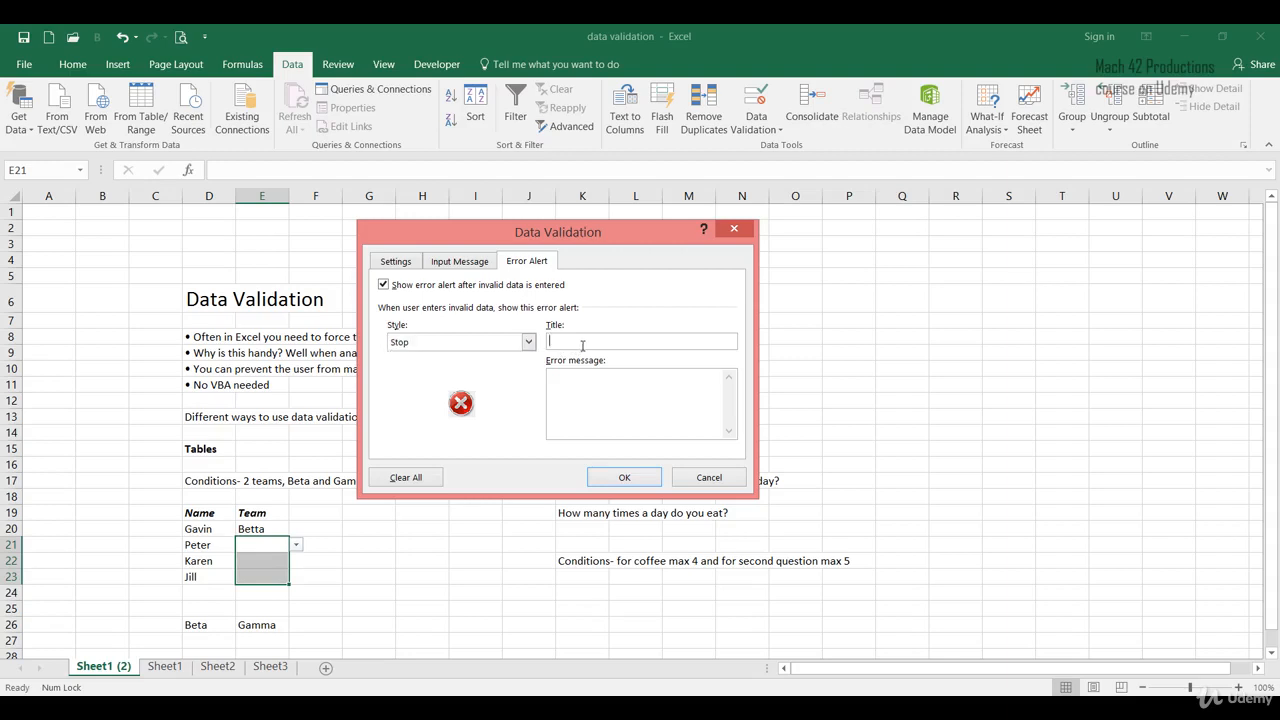
pyautogui.write('Error- Please select a team')
# - Enter the error message "Please use the drop down to select either Beta or Gamma" and apply the validation
pyautogui.click(612, 410)
pyautogui.write('Please use the drop d')
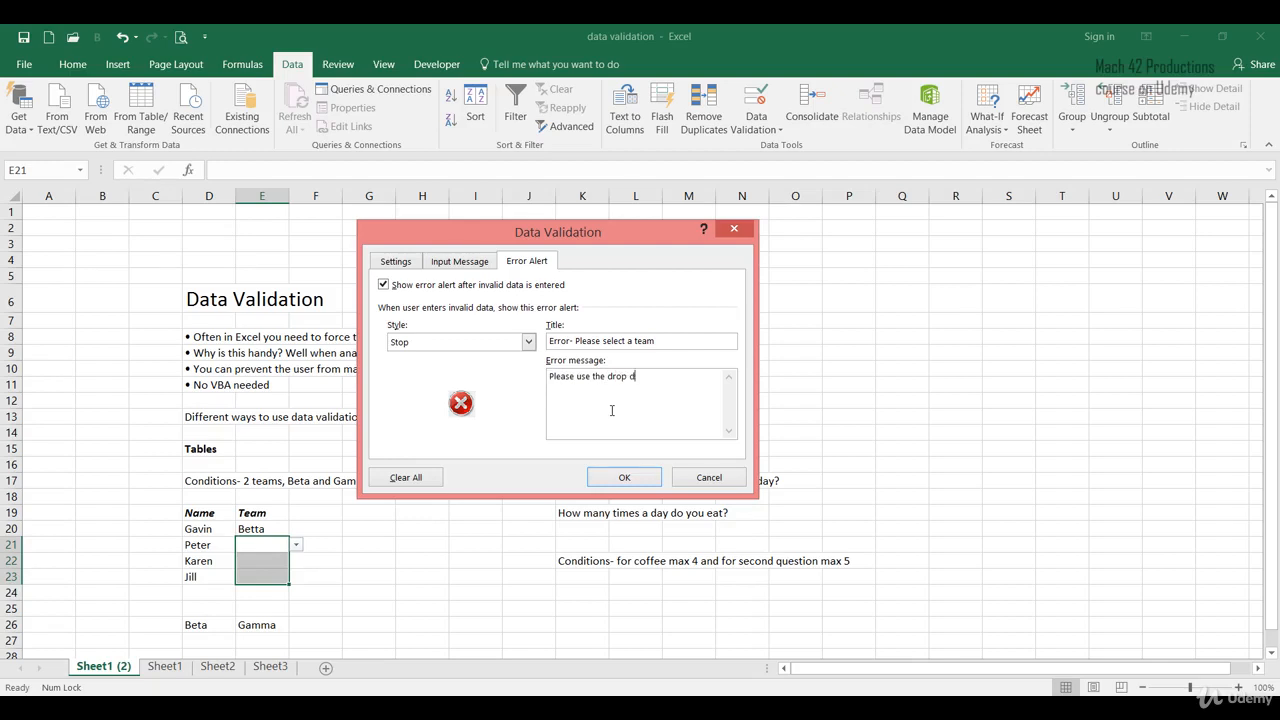
pyautogui.write('own to select either Beta or Gamma')
pyautogui.click(624, 477)
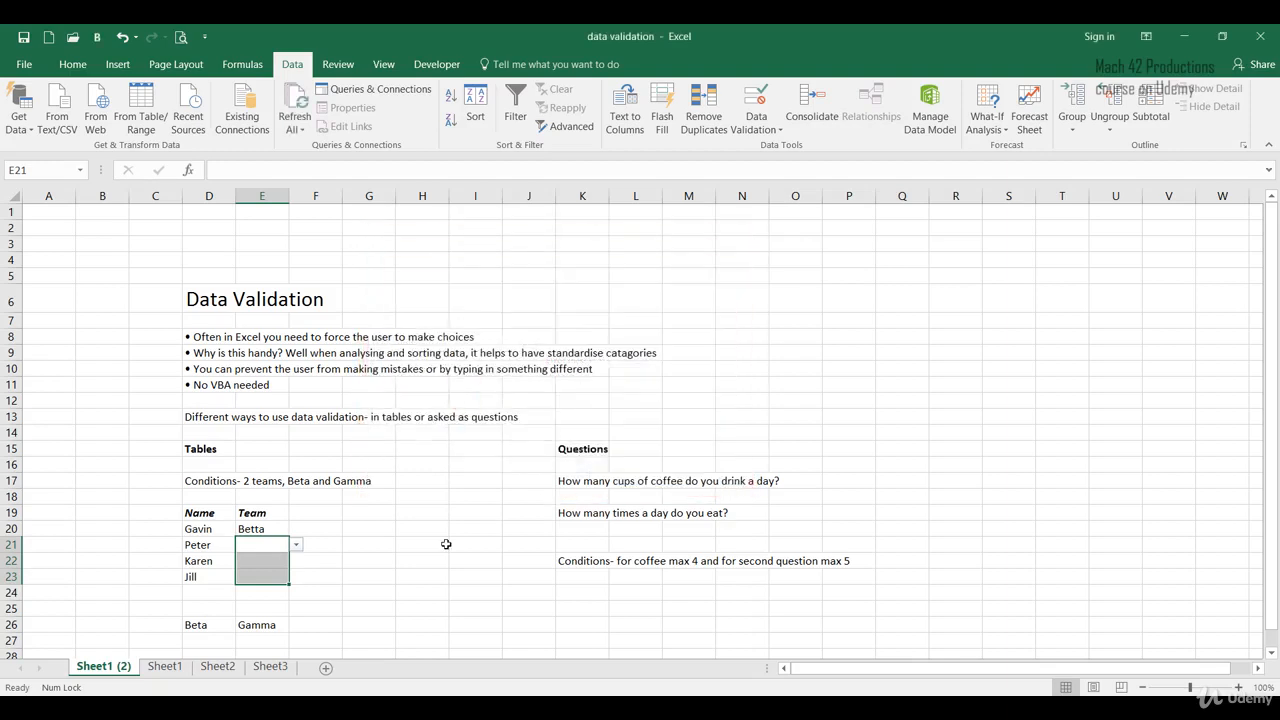
# - Choose Gamma from the Team dropdown for Peter in E21
pyautogui.click(350, 577)
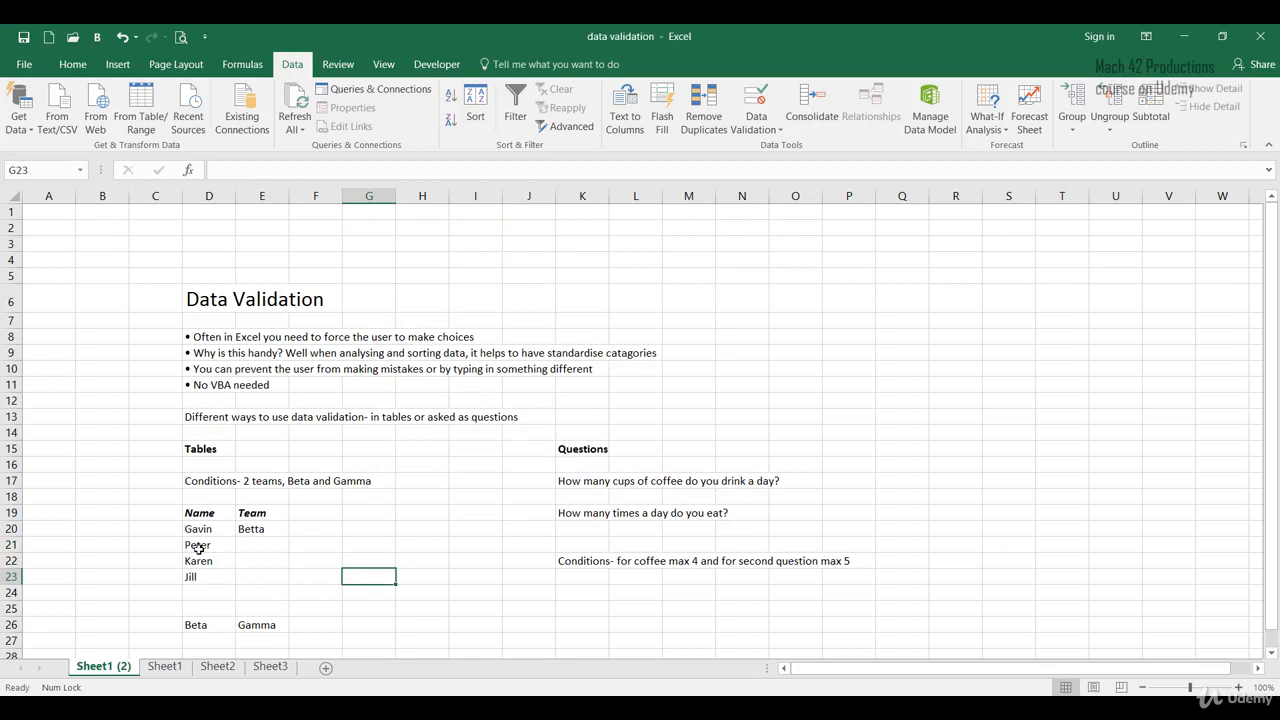
pyautogui.click(272, 546)
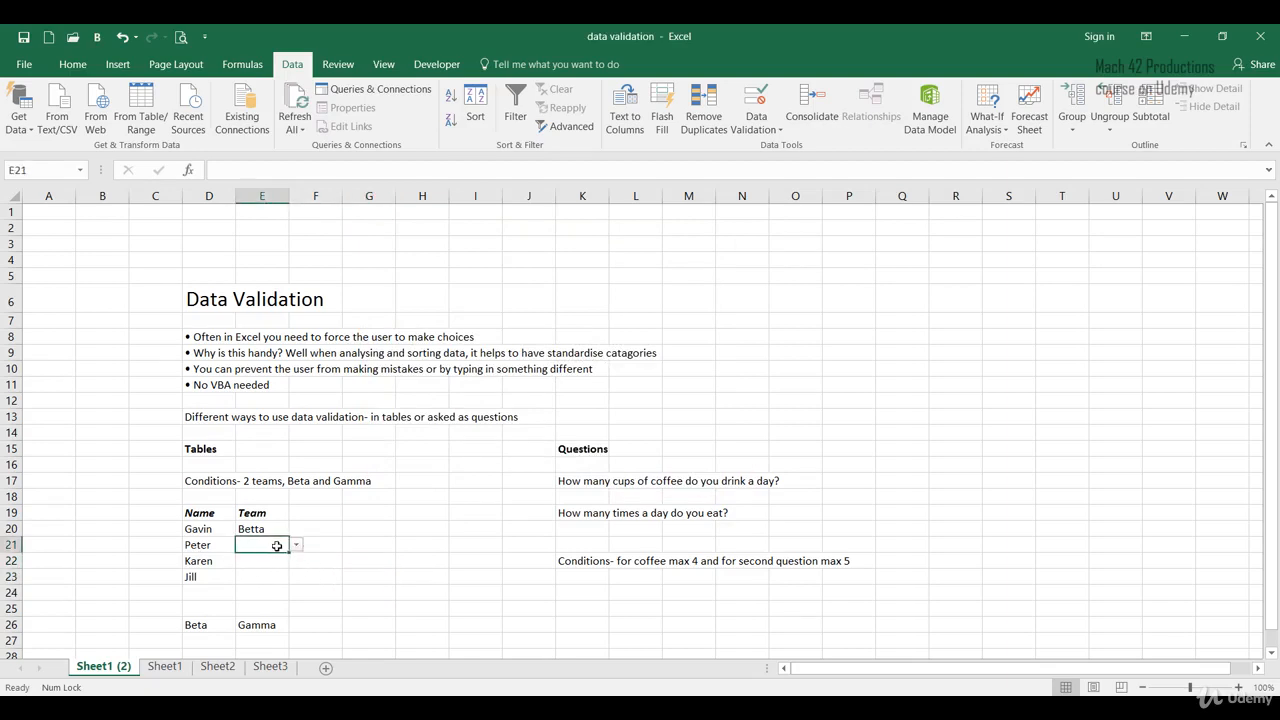
pyautogui.click(296, 546)
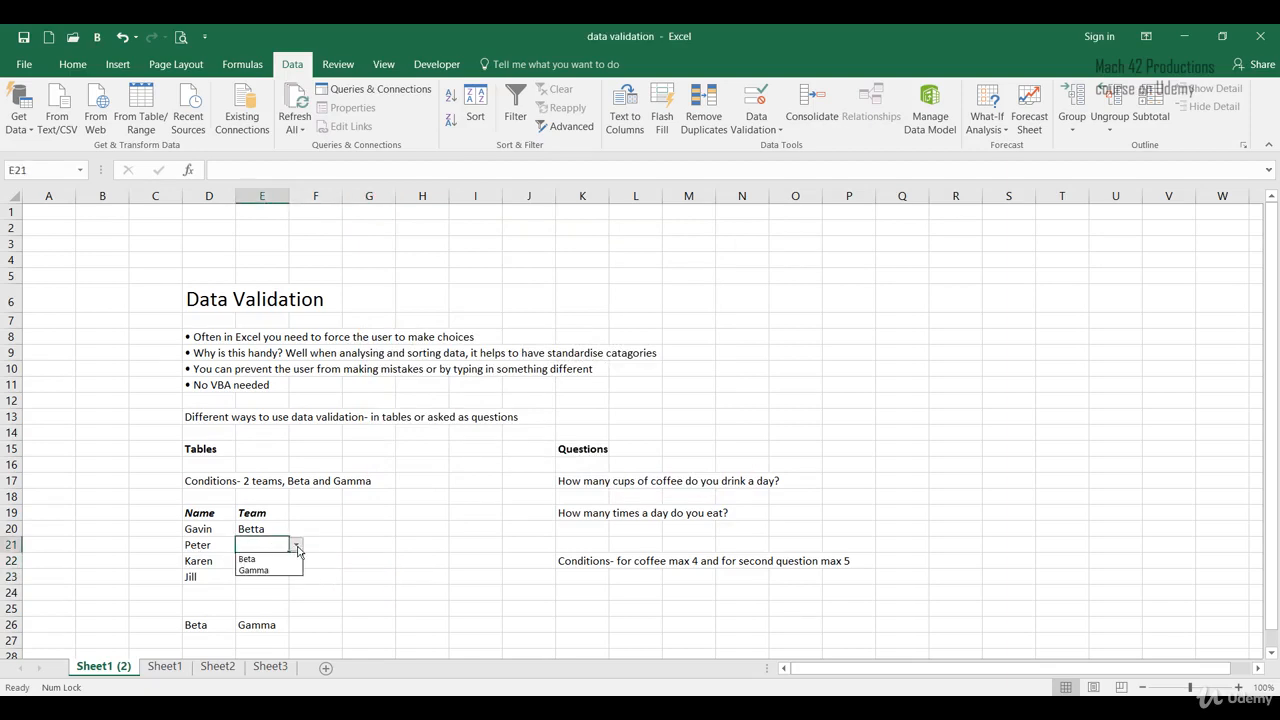
pyautogui.click(272, 571)
pyautogui.click(390, 576)
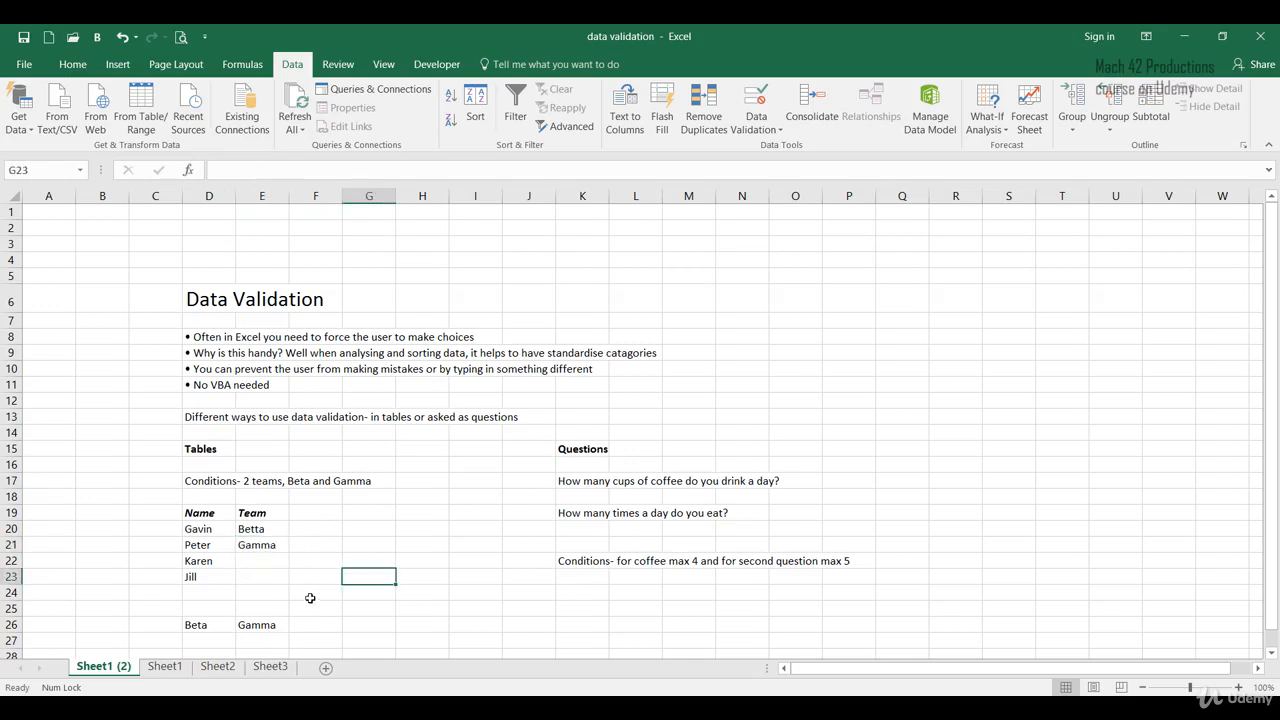
# - Choose Beta from the Team dropdown for Karen in E22
pyautogui.click(280, 561)
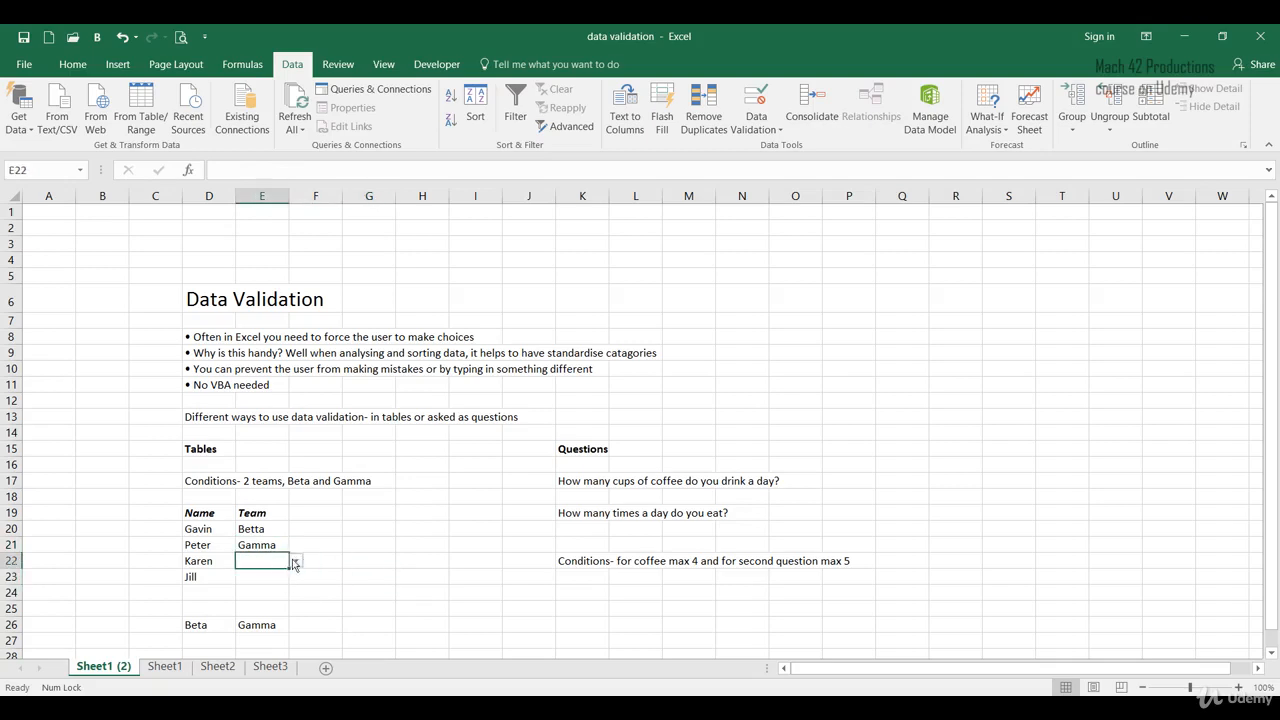
pyautogui.click(296, 563)
pyautogui.click(250, 575)
pyautogui.click(348, 573)
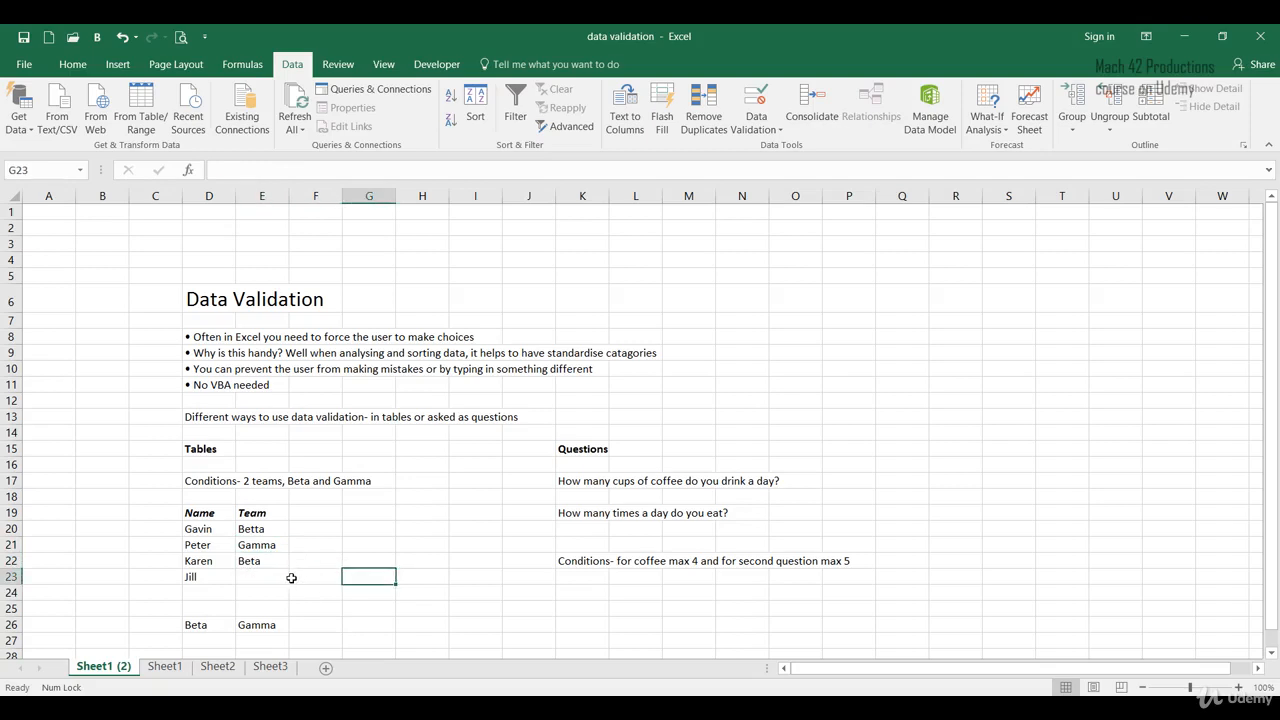
# - Test the validation by entering t in E23, retrying after the error alert, then clear the entry
pyautogui.click(280, 575)
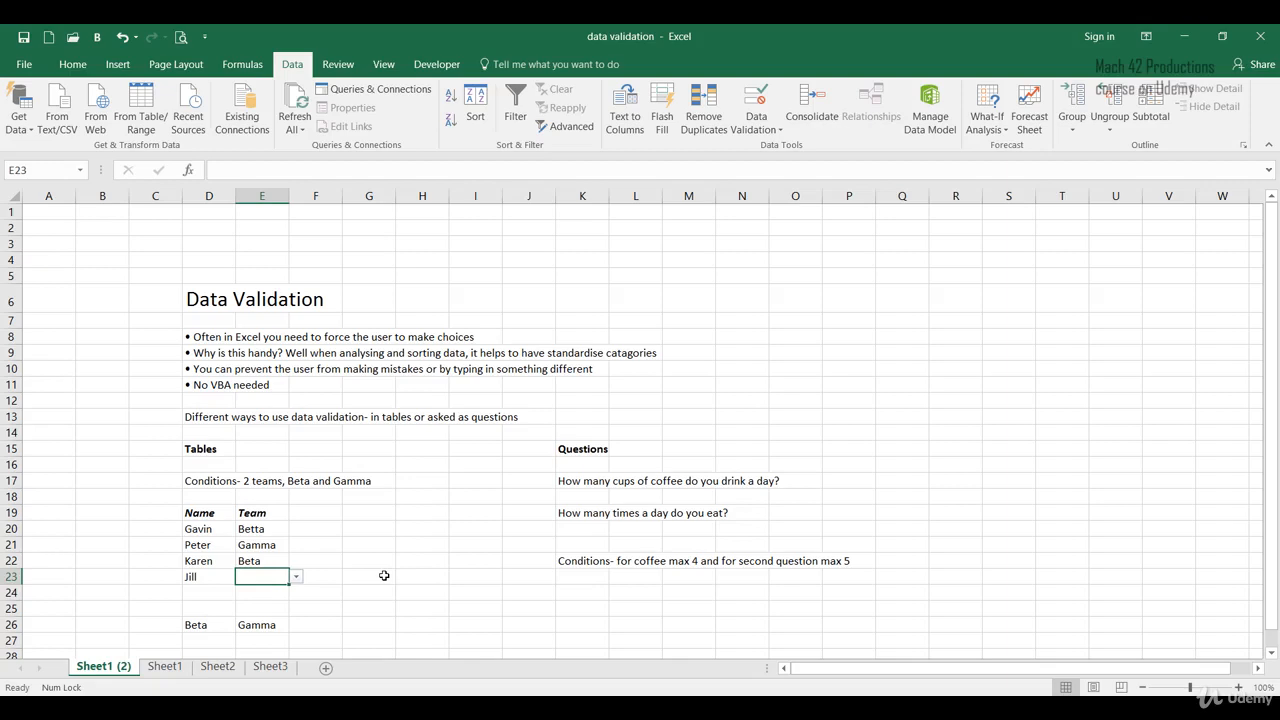
pyautogui.write('t')
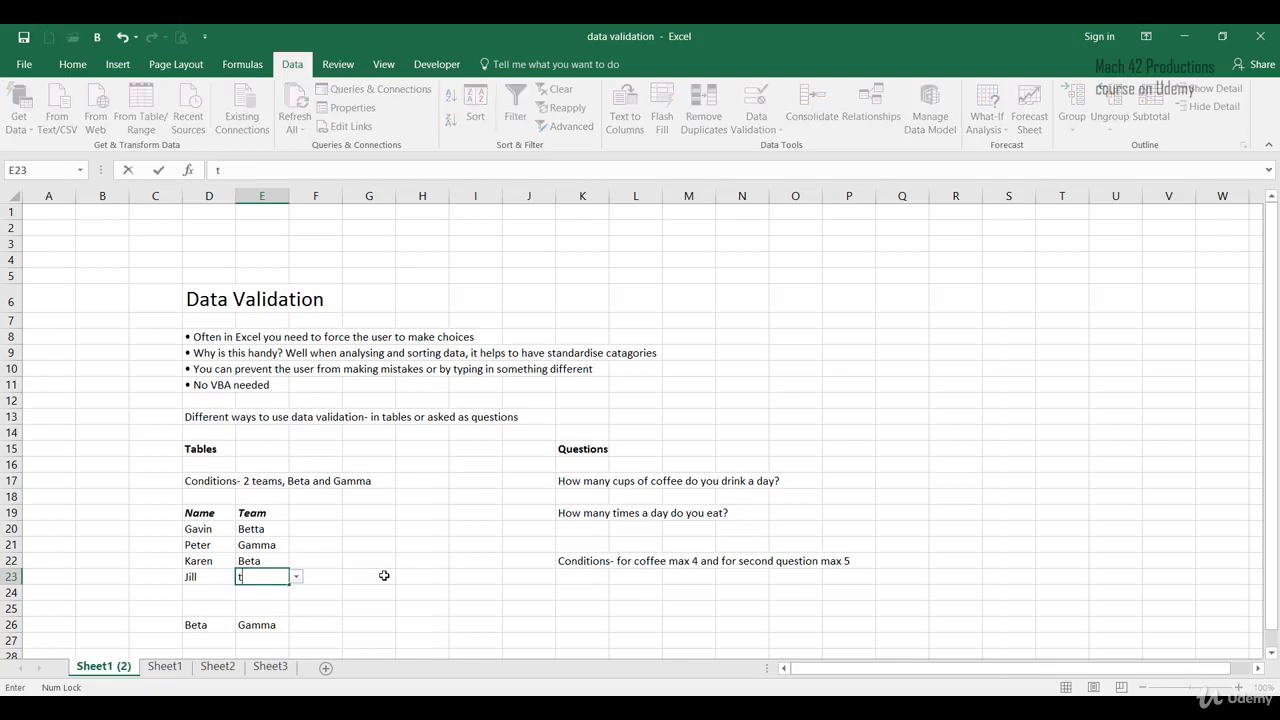
pyautogui.press('Return')
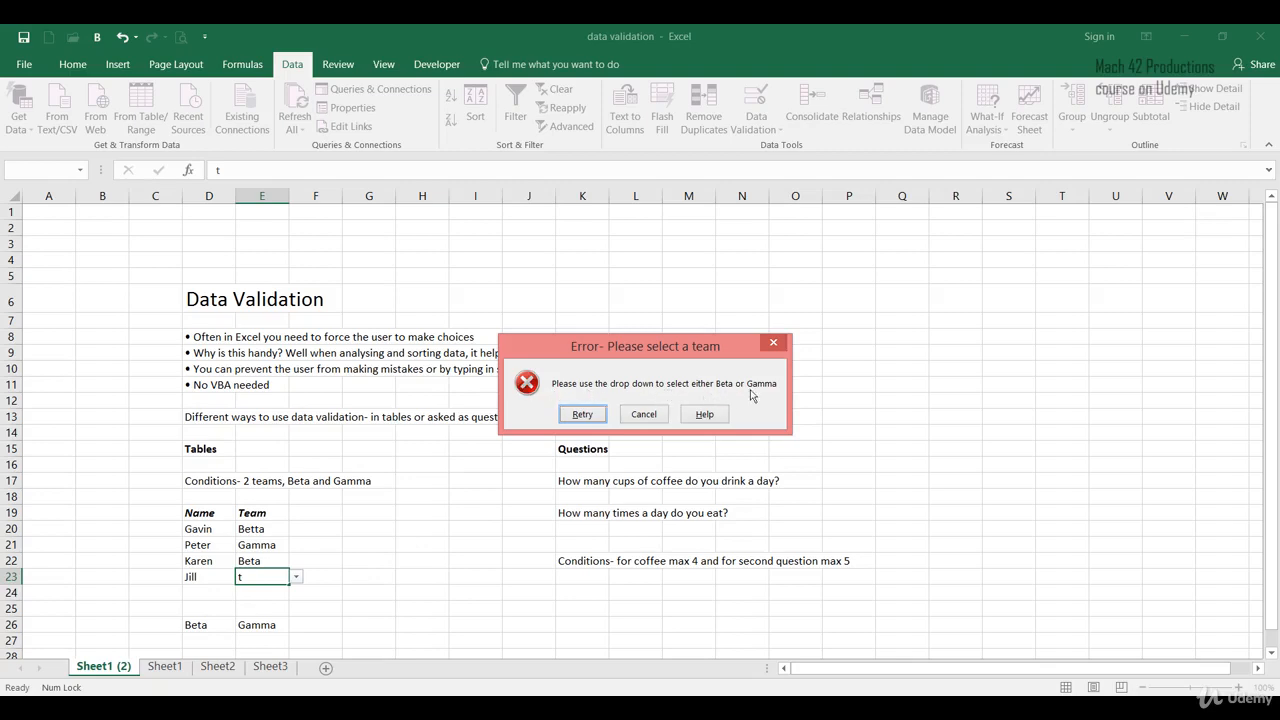
pyautogui.click(640, 414)
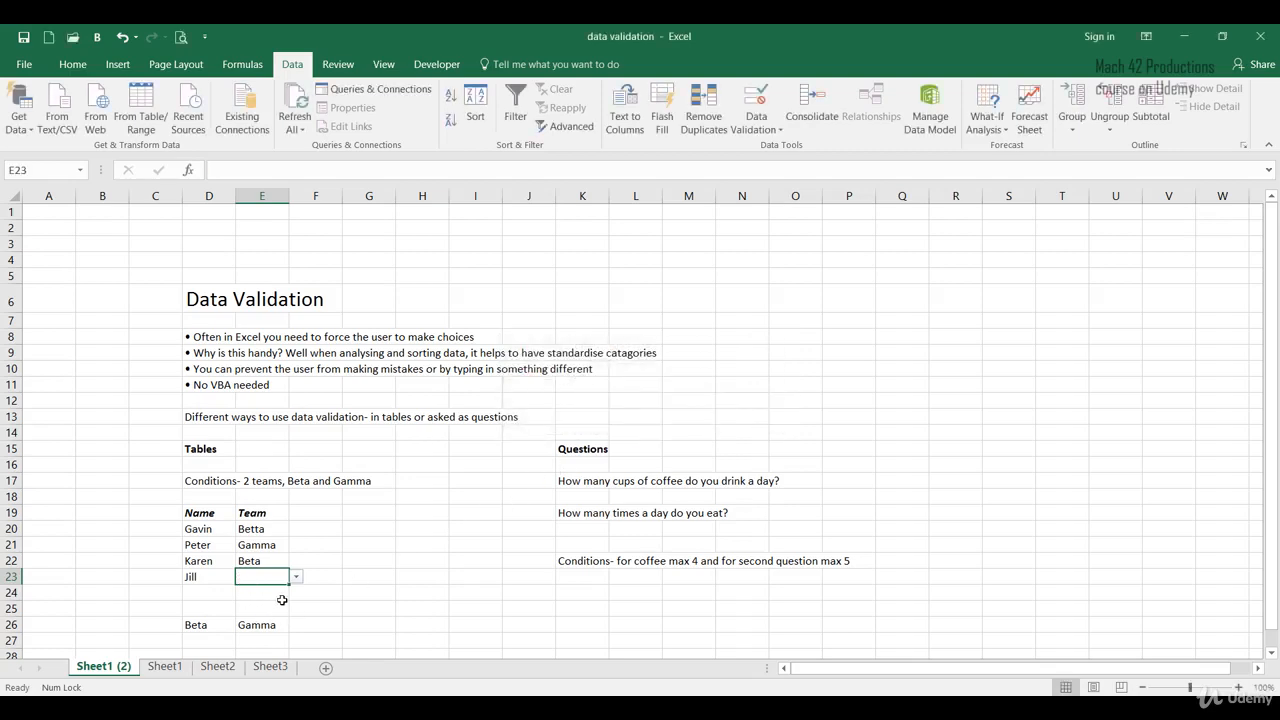
pyautogui.write('t')
pyautogui.press('Return')
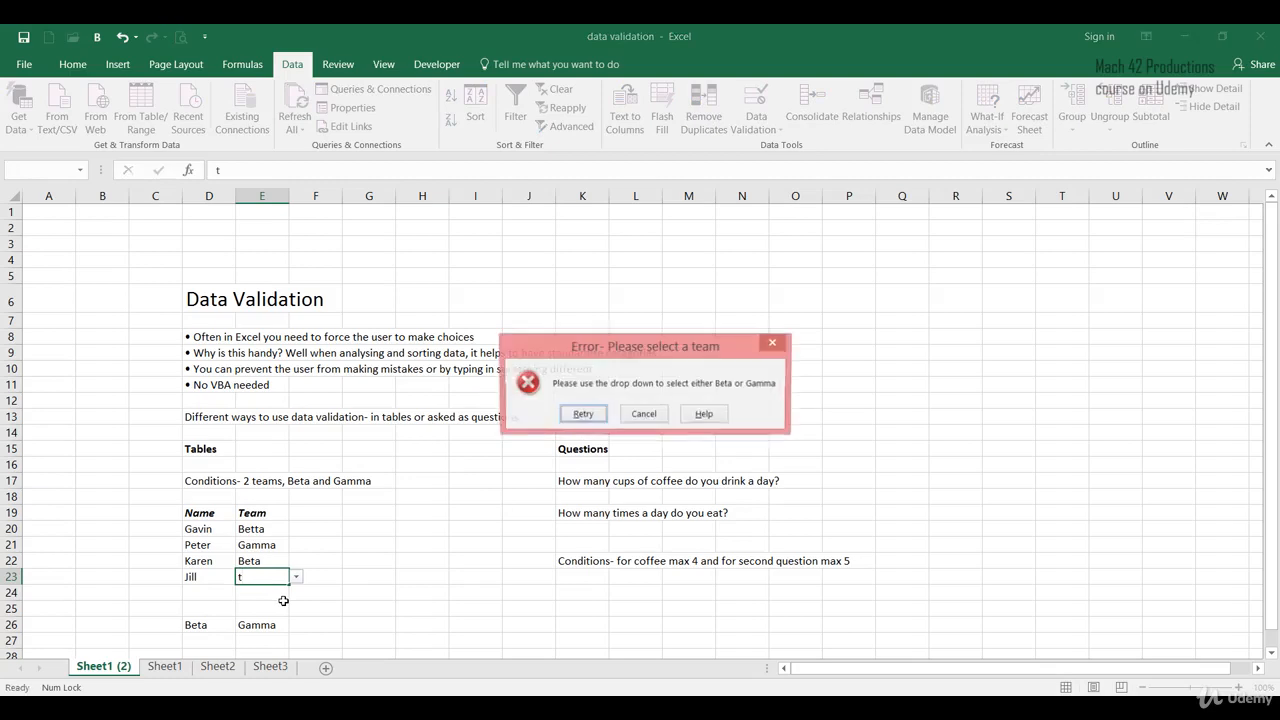
pyautogui.click(581, 414)
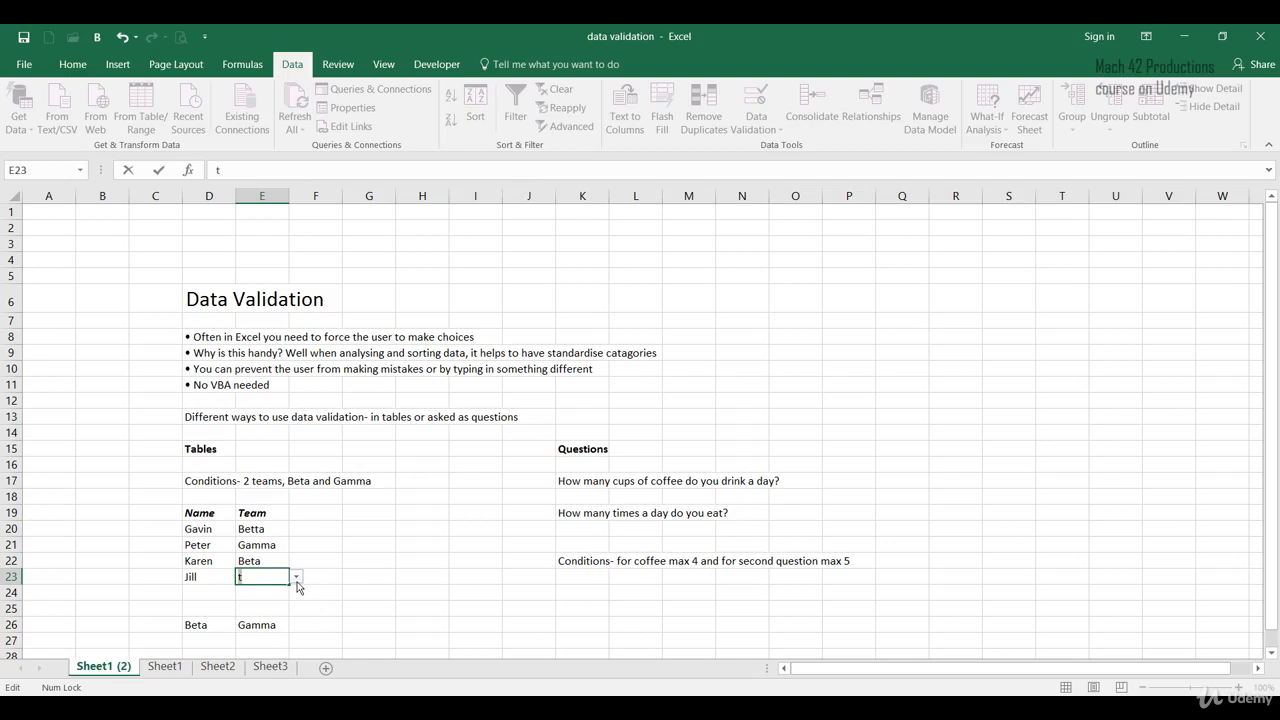
pyautogui.press('Return')
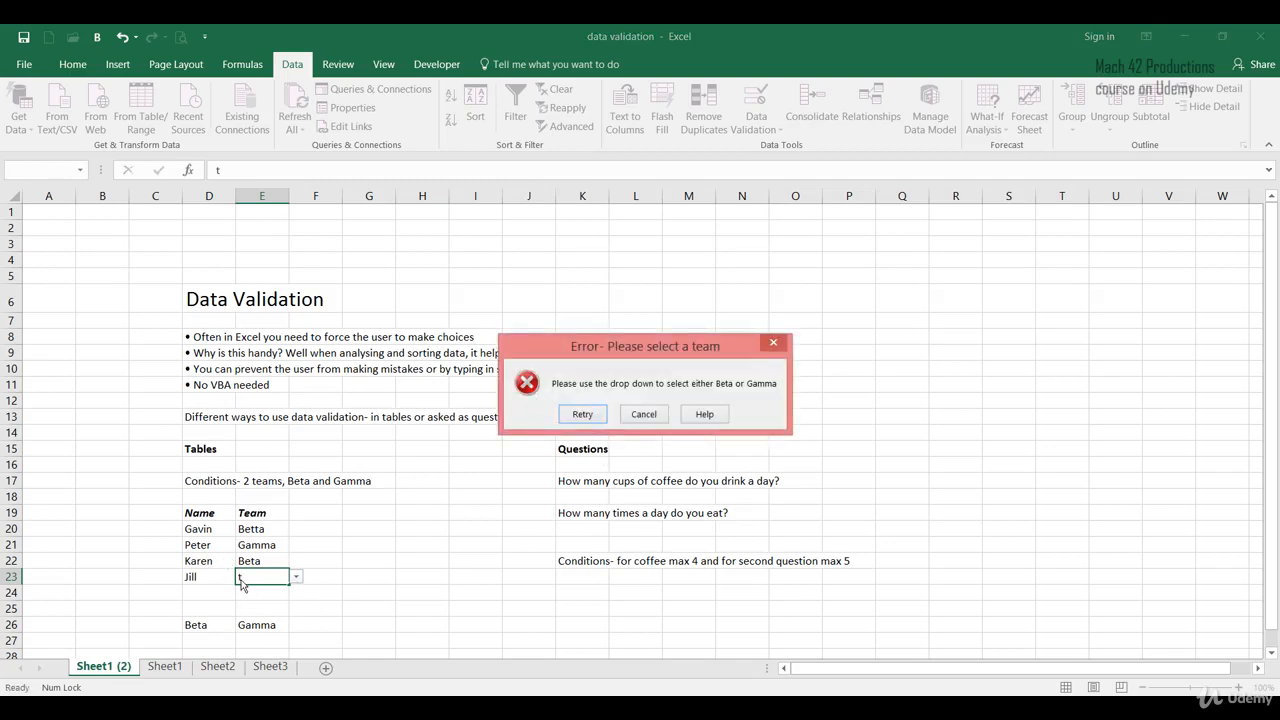
pyautogui.click(582, 414)
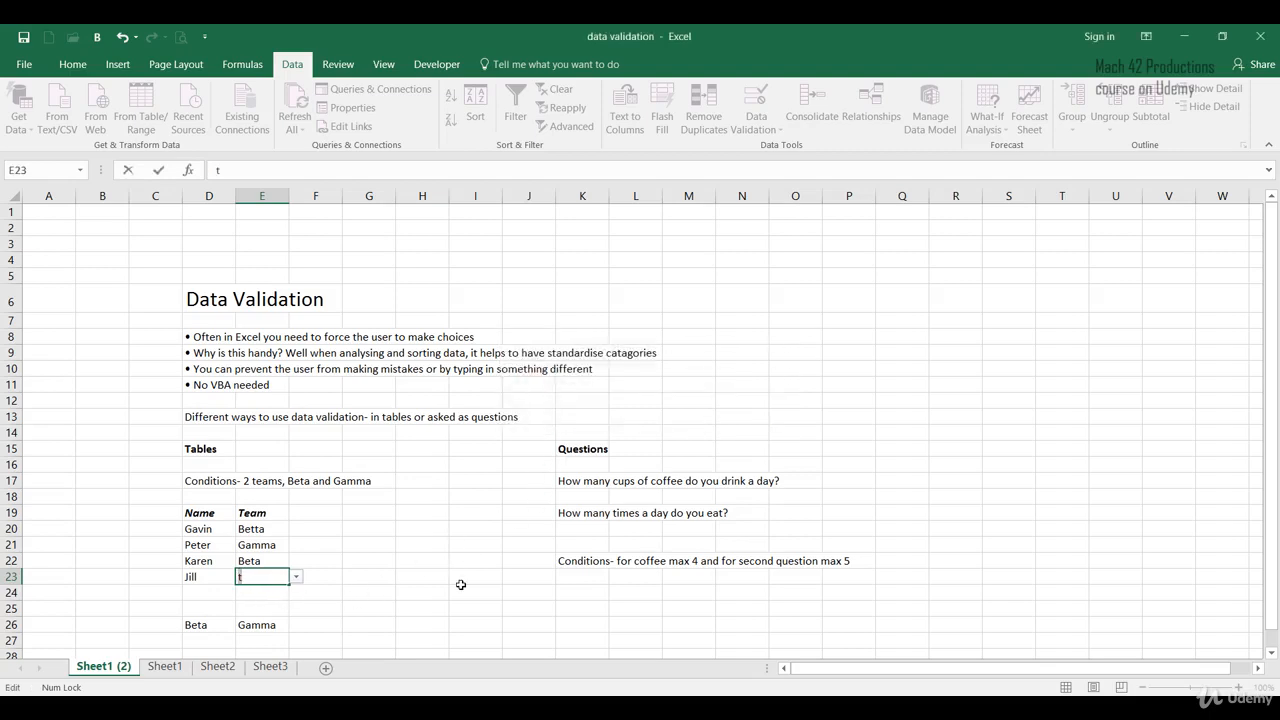
pyautogui.press('BackSpace')
# - Choose Gamma from the Team dropdown for Jill in E23
pyautogui.click(296, 578)
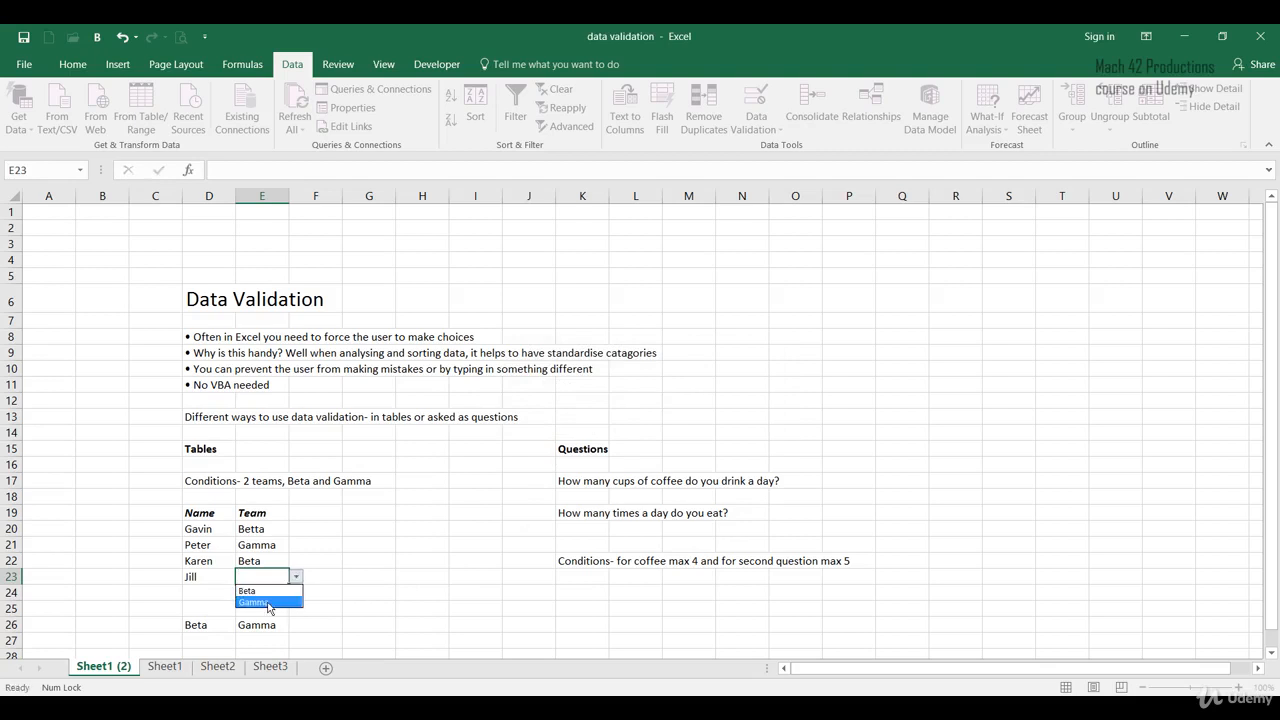
pyautogui.click(268, 603)
pyautogui.click(396, 603)
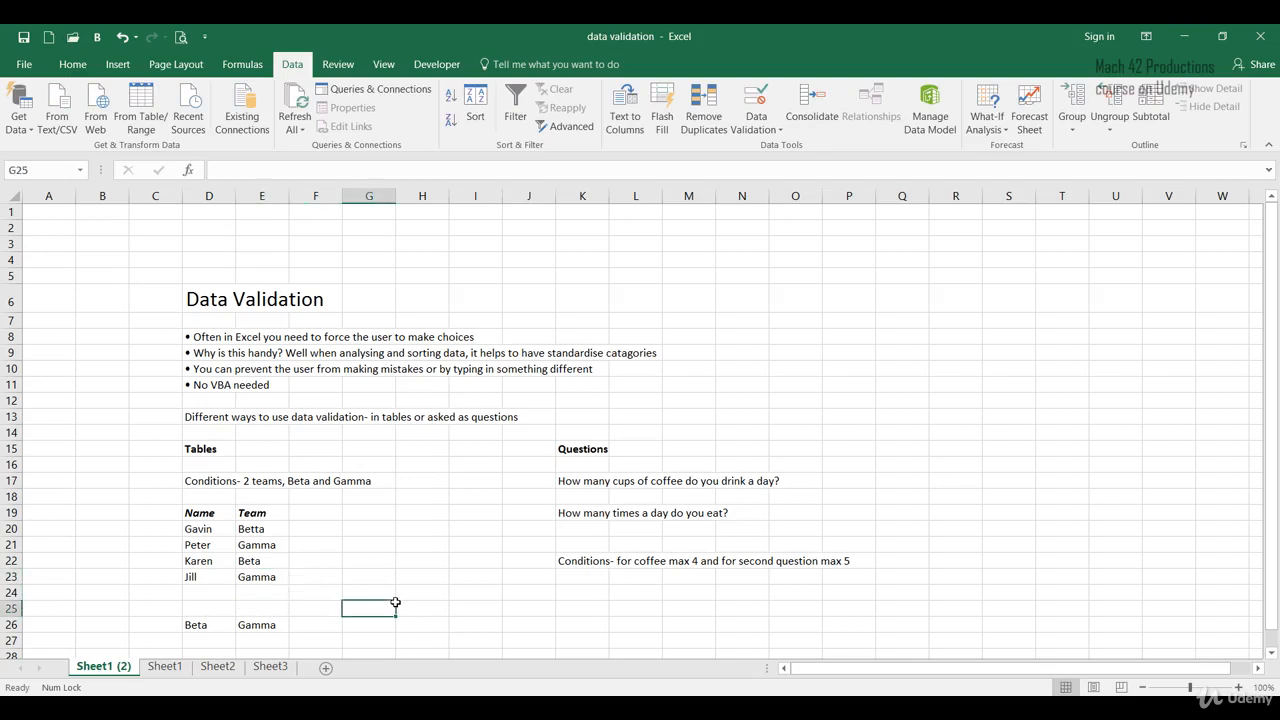